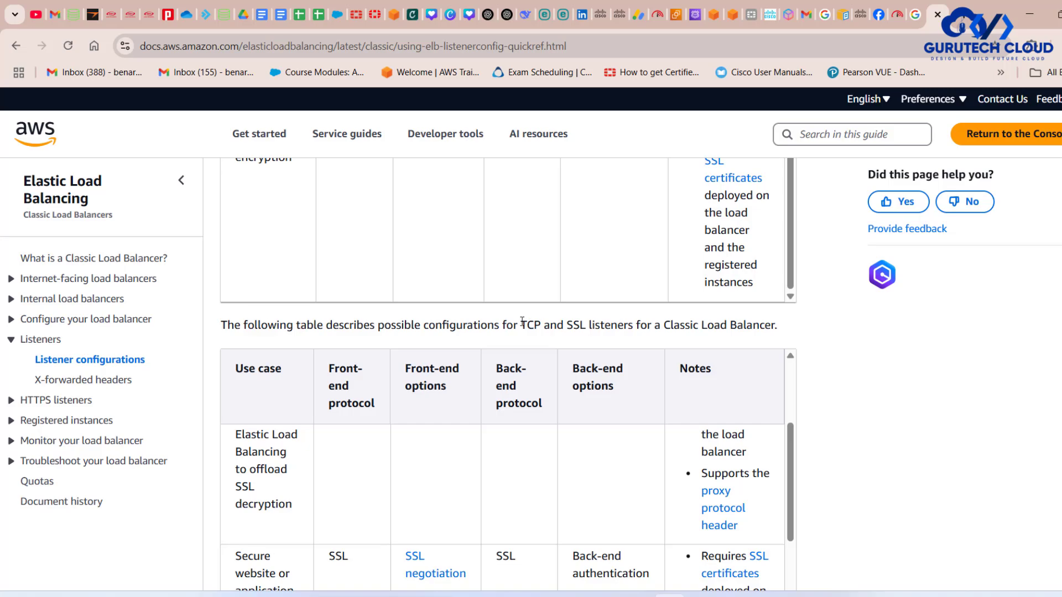
- Highlight the TCP and SSL listener protocols, and the HTTP and HTTPS ones, in the Classic Load Balancer listener documentation
{"action": "left_click_drag", "start_coordinate": [522, 321], "coordinate": [632, 323]}
{"action": "scroll", "coordinate": [628, 318], "scroll_direction": "up", "scroll_amount": 10}
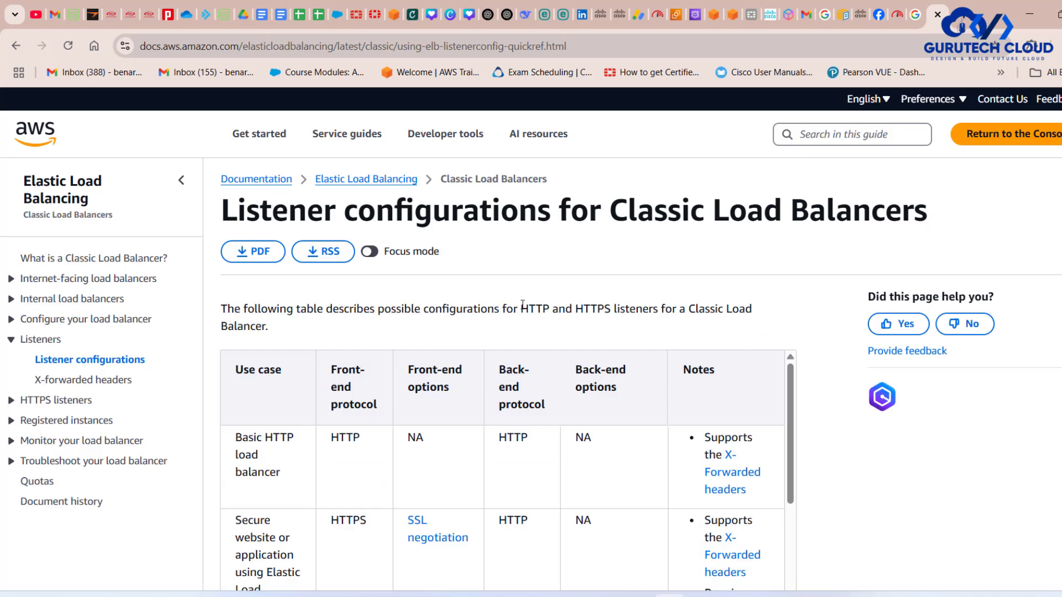
{"action": "left_click_drag", "start_coordinate": [522, 304], "coordinate": [613, 305]}
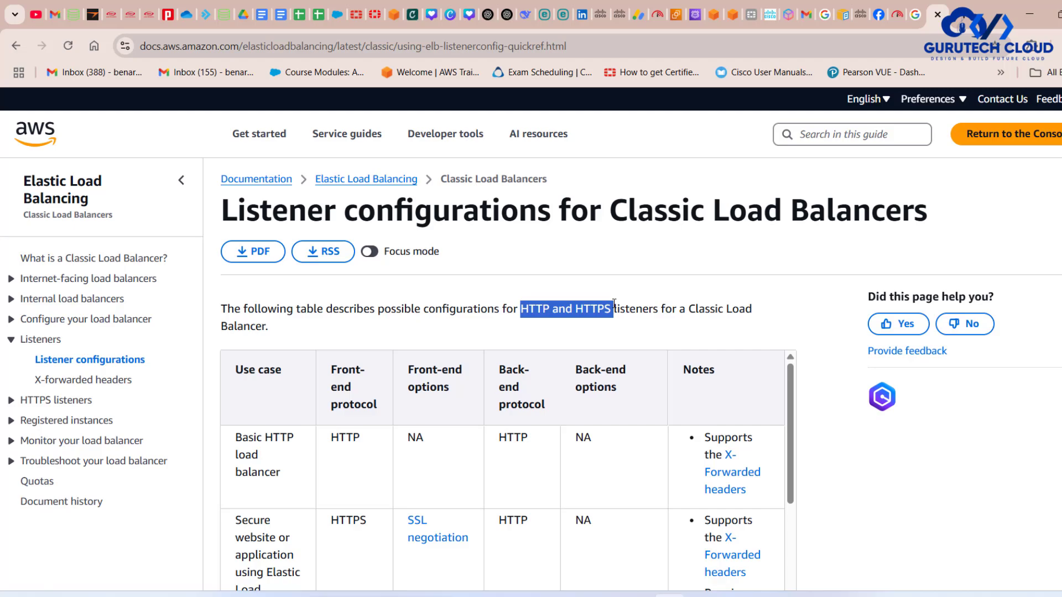
- Switch to the draw.io diagram and examine the Ubuntu EC2 Apache web server connected to the CLB
{"action": "left_click", "coordinate": [1029, 14]}
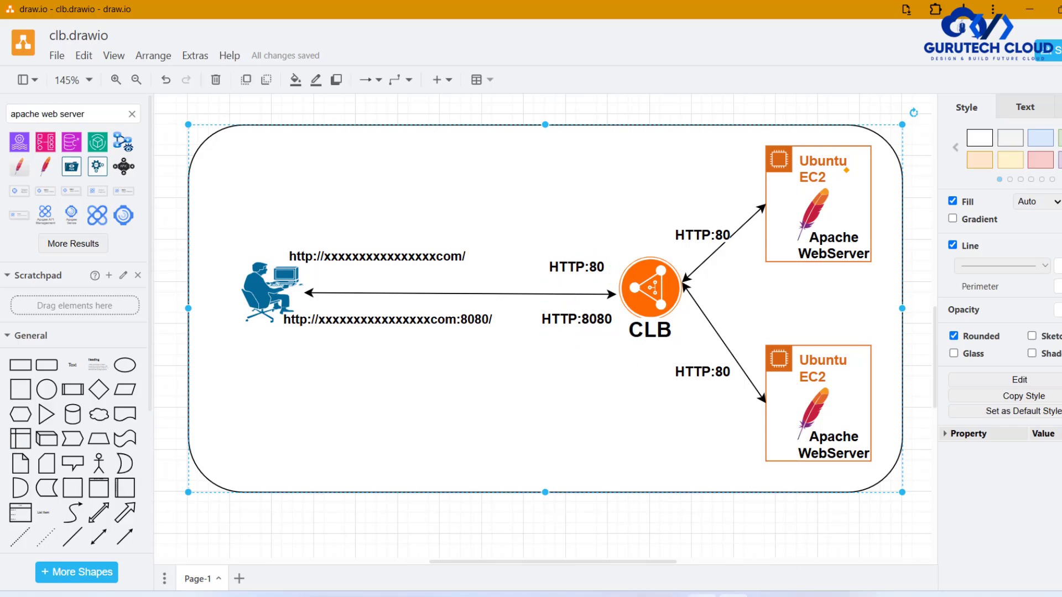
{"action": "left_click", "coordinate": [669, 595]}
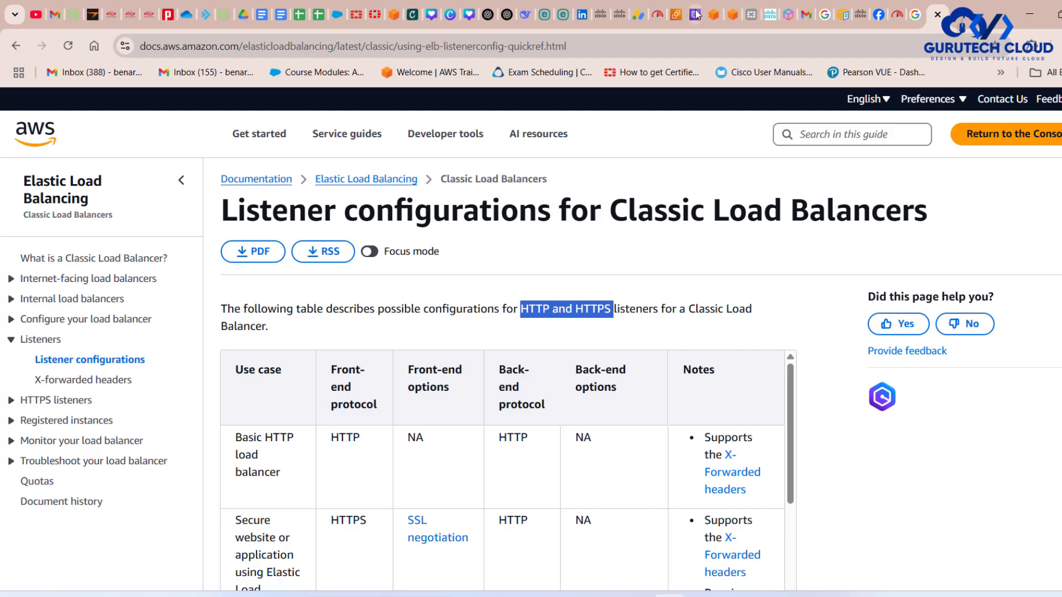
{"action": "left_click", "coordinate": [696, 15]}
{"action": "left_click", "coordinate": [675, 15]}
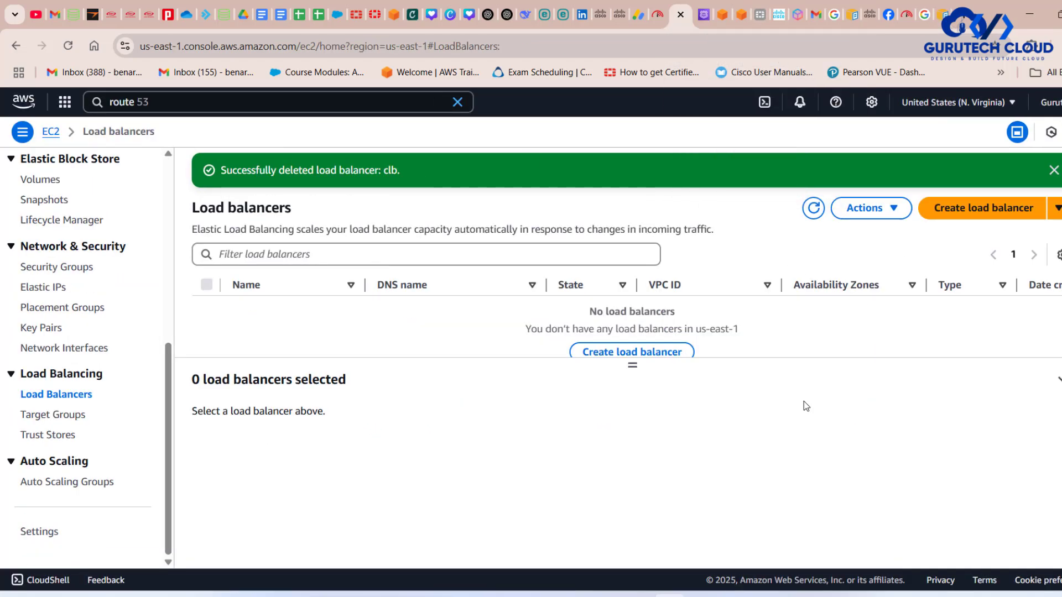
{"action": "left_click", "coordinate": [733, 595]}
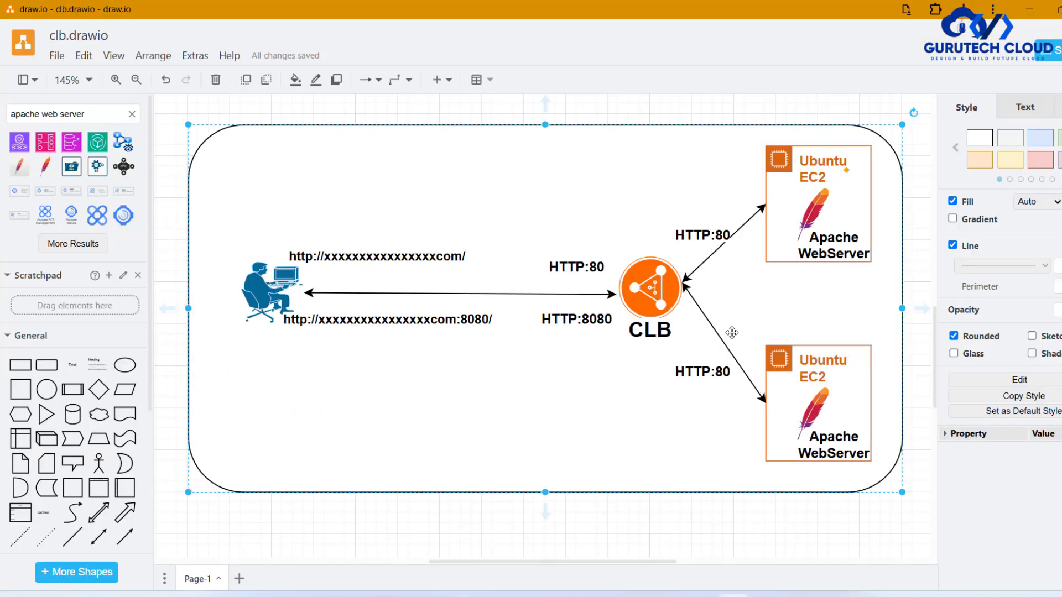
{"action": "left_click", "coordinate": [823, 194]}
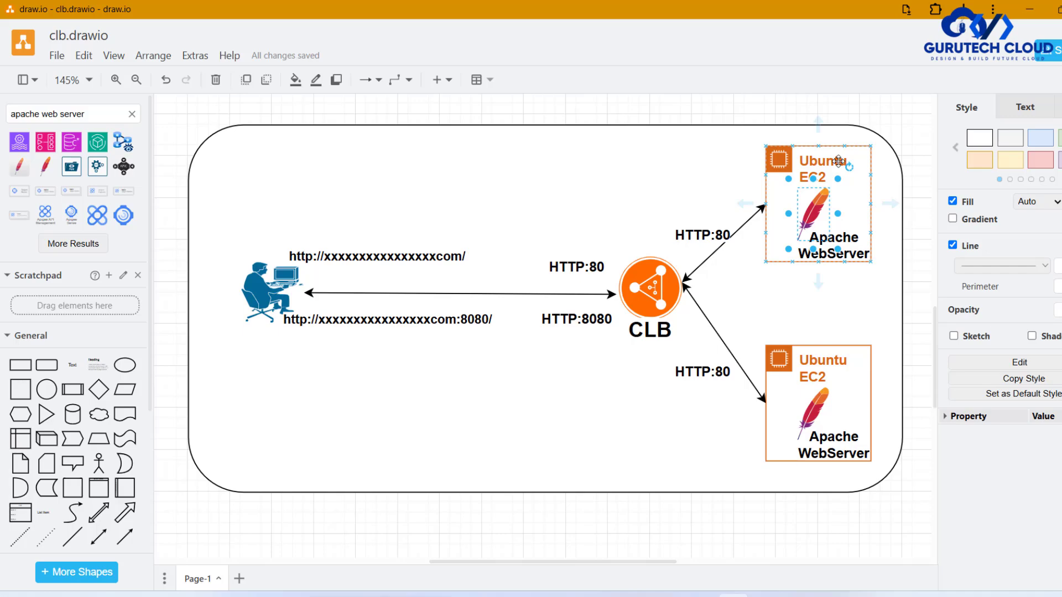
{"action": "left_click", "coordinate": [851, 203]}
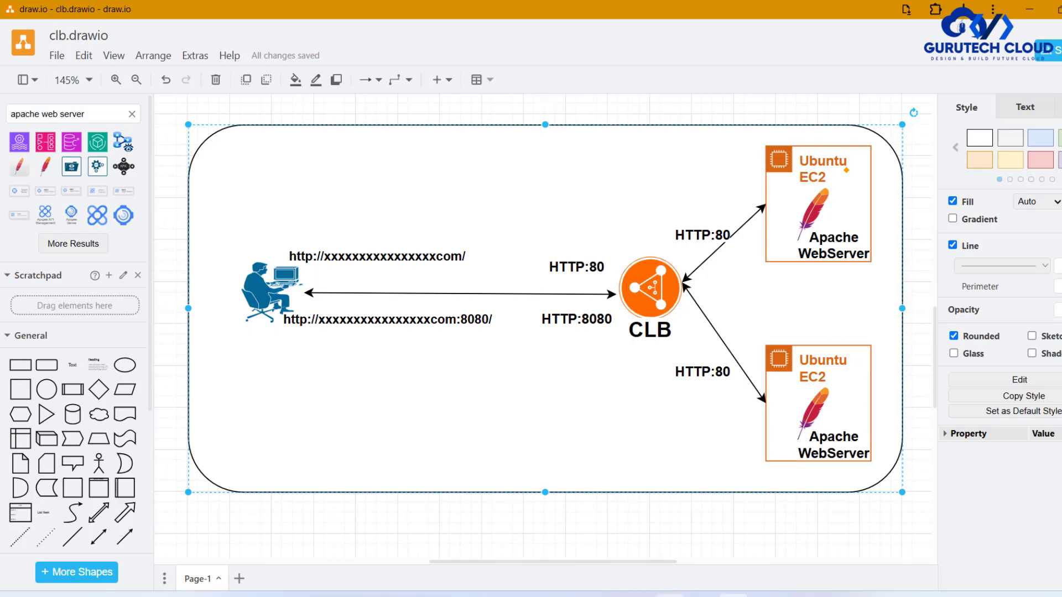
- Switch back to the AWS console in the browser and open the EC2 Instances list
{"action": "left_click", "coordinate": [670, 596]}
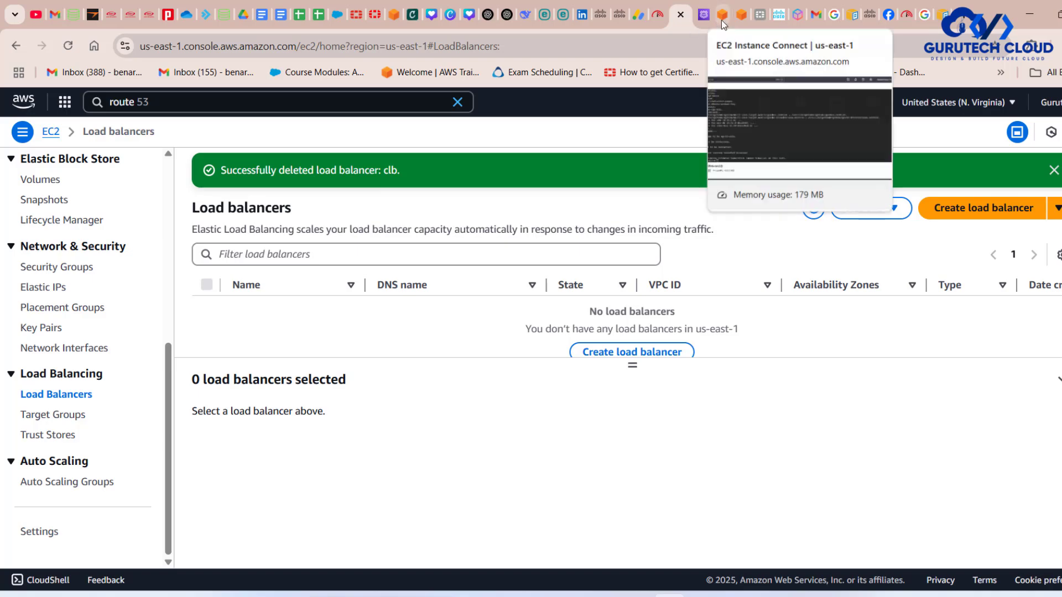
{"action": "scroll", "coordinate": [81, 276], "scroll_direction": "up", "scroll_amount": 7}
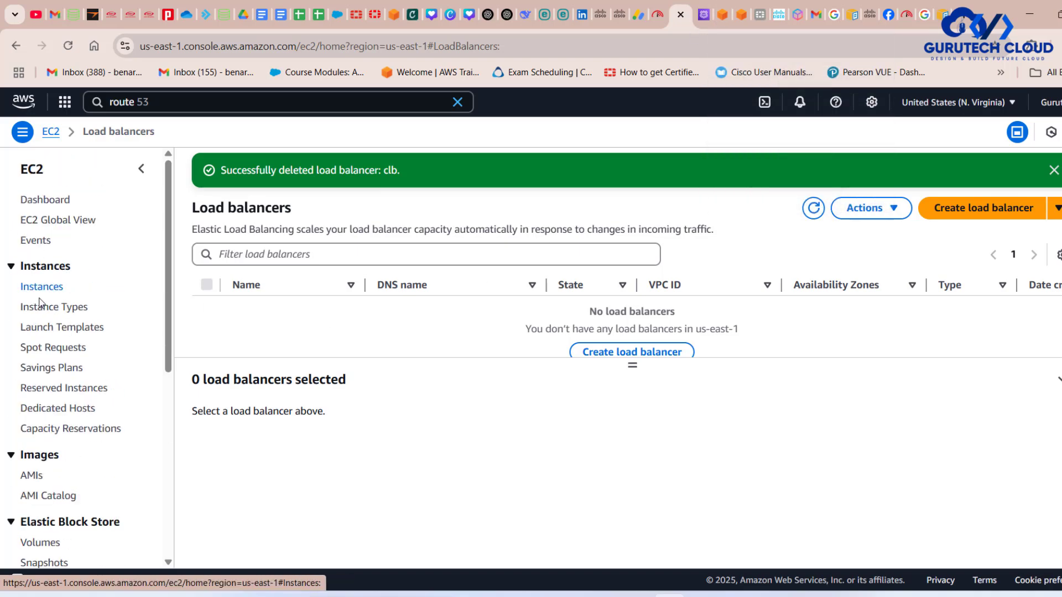
{"action": "left_click", "coordinate": [37, 287]}
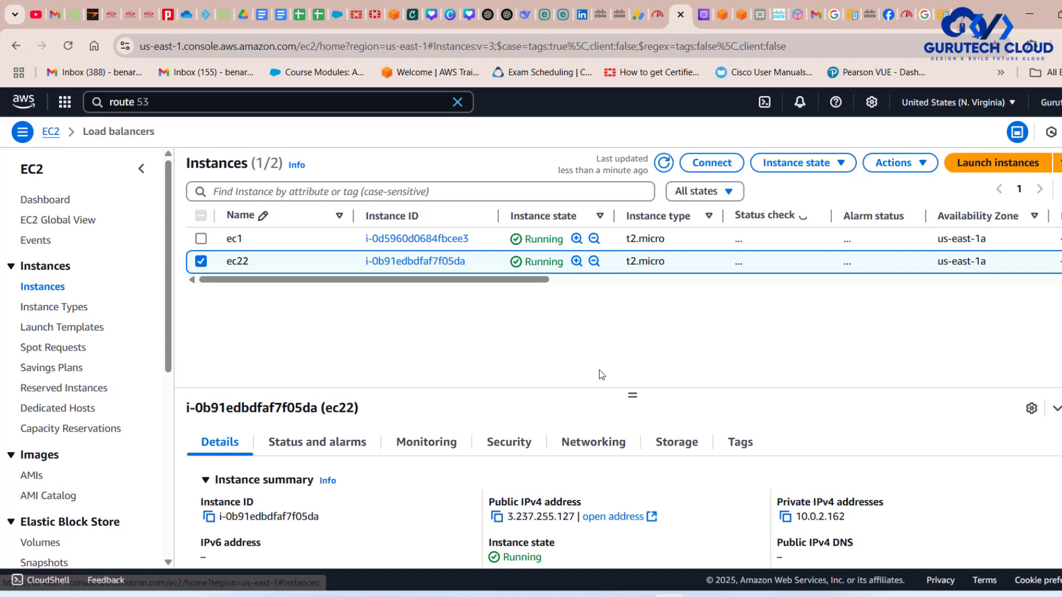
- Copy the public IPv4 address of instance ec1, load it in a new browser tab to check Apache, and close that tab
{"action": "scroll", "coordinate": [775, 232], "scroll_direction": "right", "scroll_amount": 10}
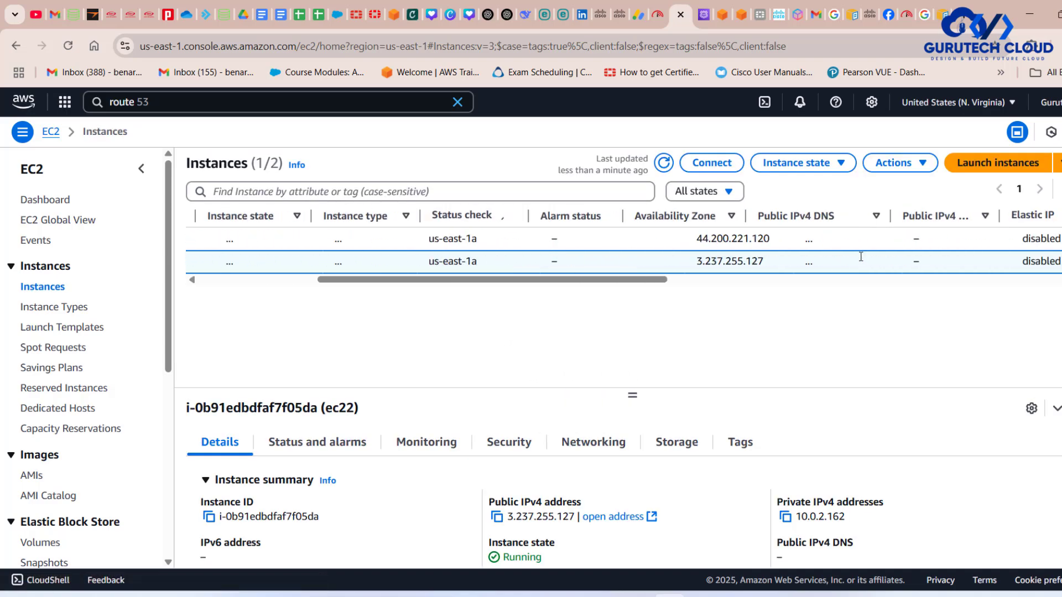
{"action": "left_click_drag", "start_coordinate": [757, 244], "coordinate": [675, 233]}
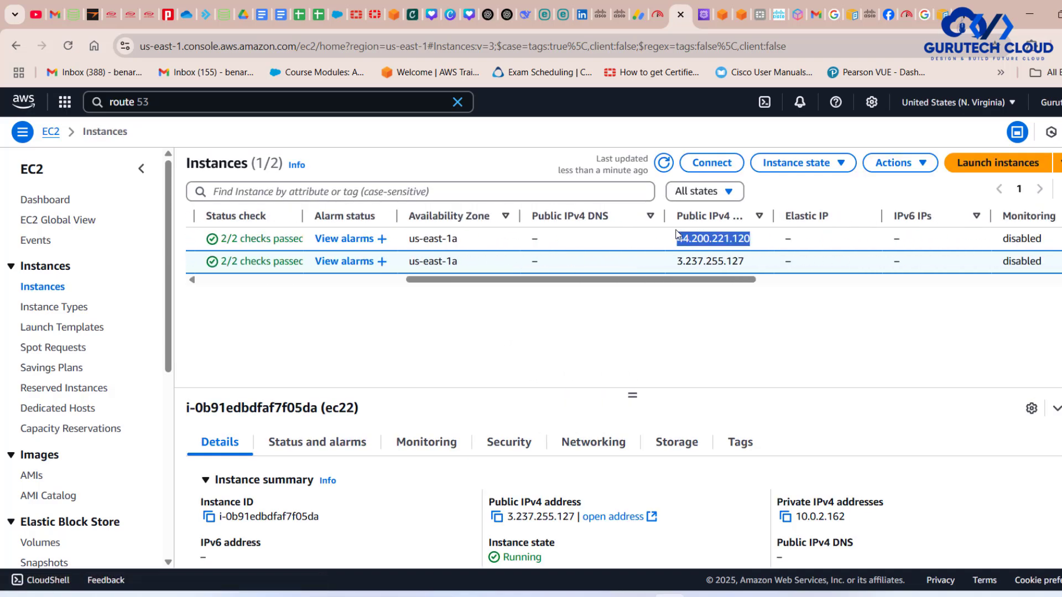
{"action": "key", "text": "ctrl+c"}
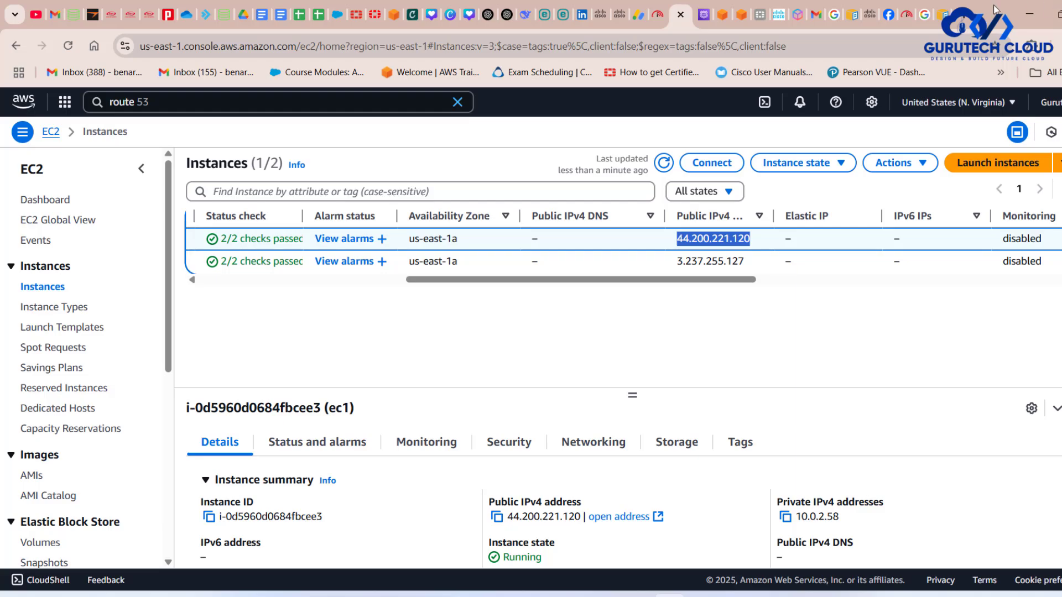
{"action": "left_click", "coordinate": [963, 13]}
{"action": "key", "text": "ctrl+v"}
{"action": "key", "text": "Return"}
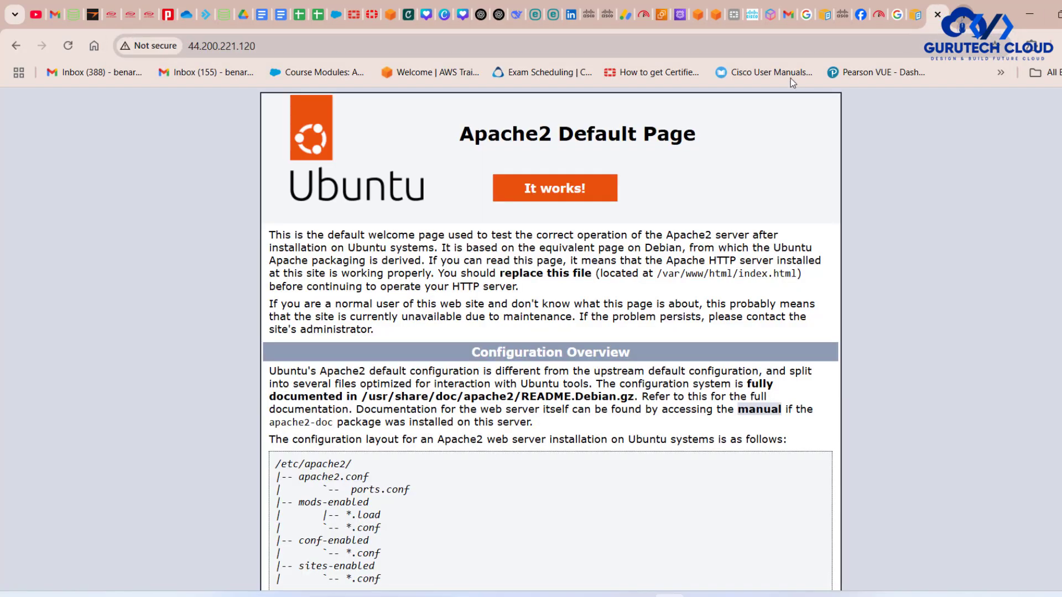
{"action": "left_click", "coordinate": [936, 16]}
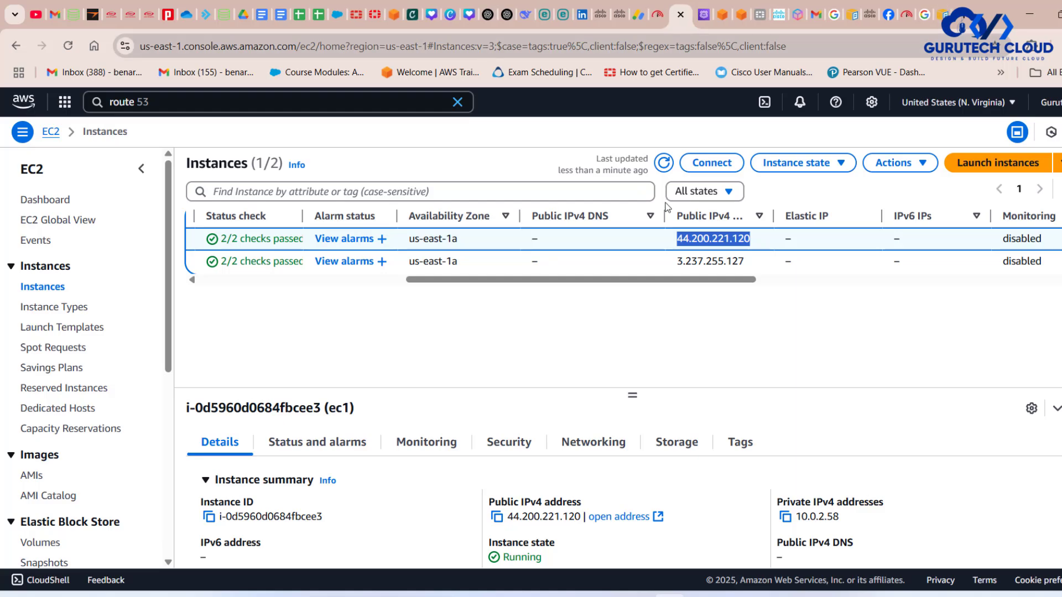
- Copy the public IPv4 address of instance ec22, load it in a new browser tab to check Apache, and close that tab
{"action": "left_click_drag", "start_coordinate": [746, 258], "coordinate": [674, 268]}
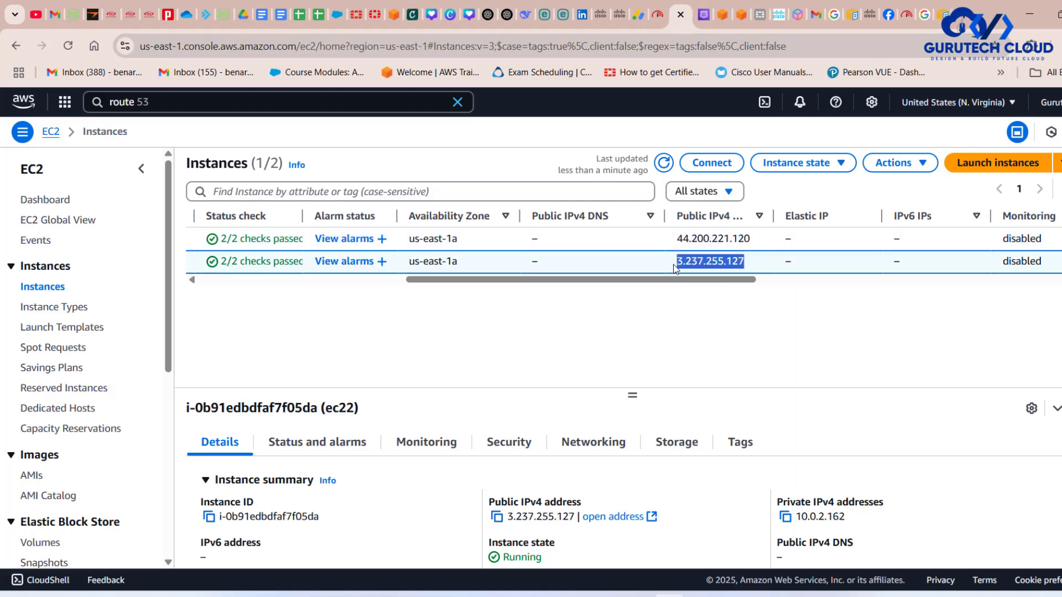
{"action": "key", "text": "ctrl+c"}
{"action": "left_click", "coordinate": [965, 17]}
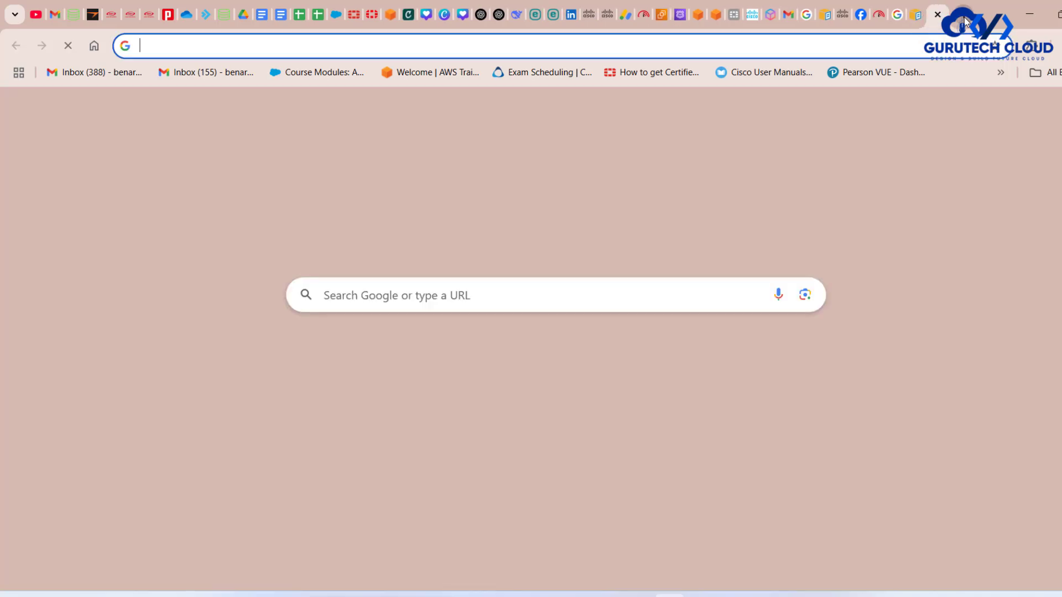
{"action": "key", "text": "ctrl+v"}
{"action": "key", "text": "Return"}
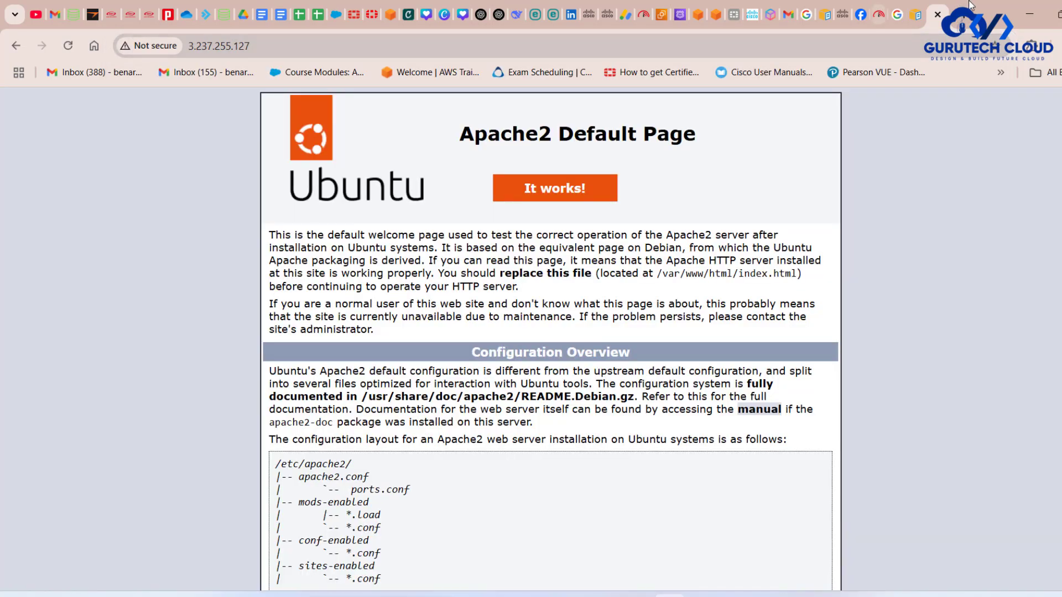
{"action": "left_click", "coordinate": [939, 15]}
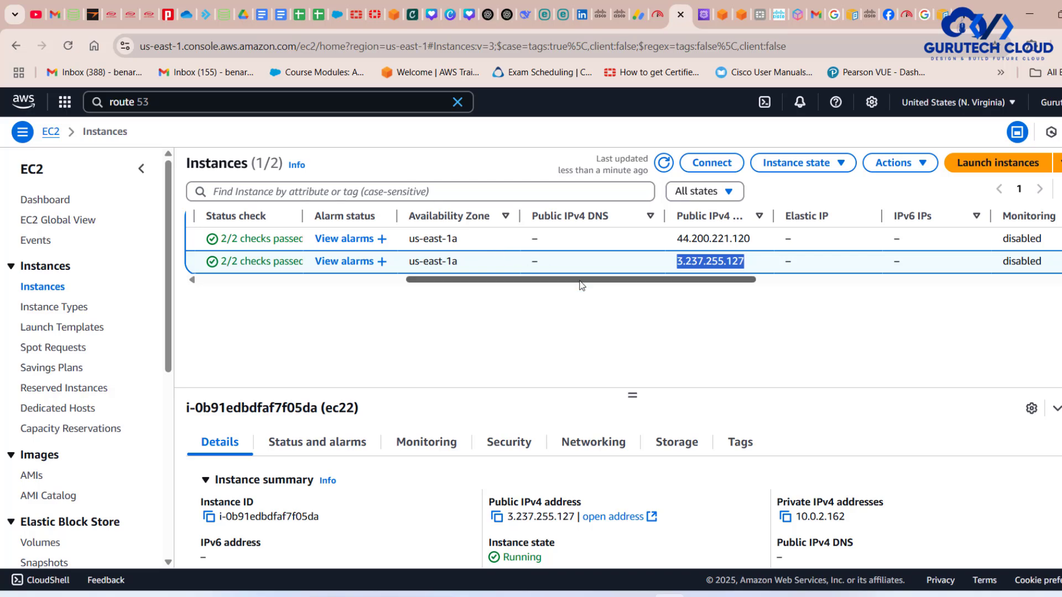
- Open the EC2 Load Balancers page and start creating a load balancer
{"action": "left_click_drag", "start_coordinate": [579, 281], "coordinate": [351, 313]}
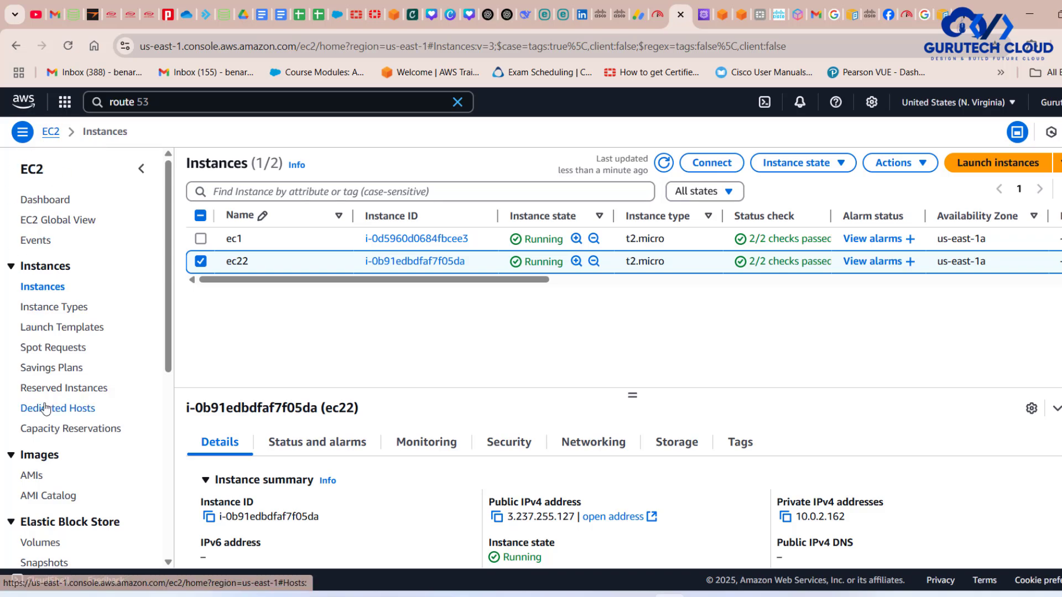
{"action": "scroll", "coordinate": [46, 408], "scroll_direction": "down", "scroll_amount": 5}
{"action": "scroll", "coordinate": [46, 408], "scroll_direction": "down", "scroll_amount": 1}
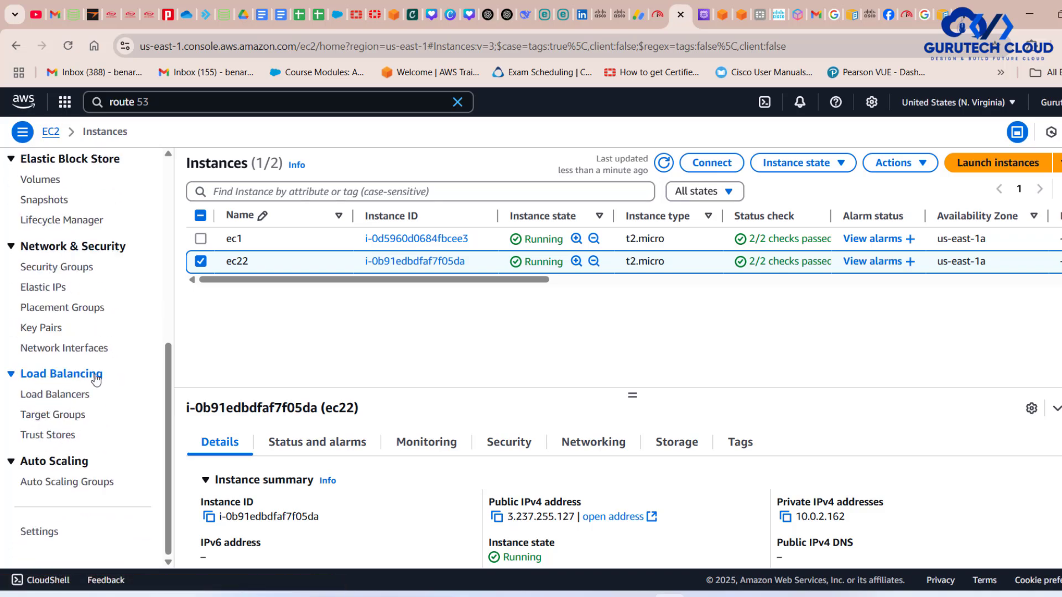
{"action": "left_click", "coordinate": [60, 395]}
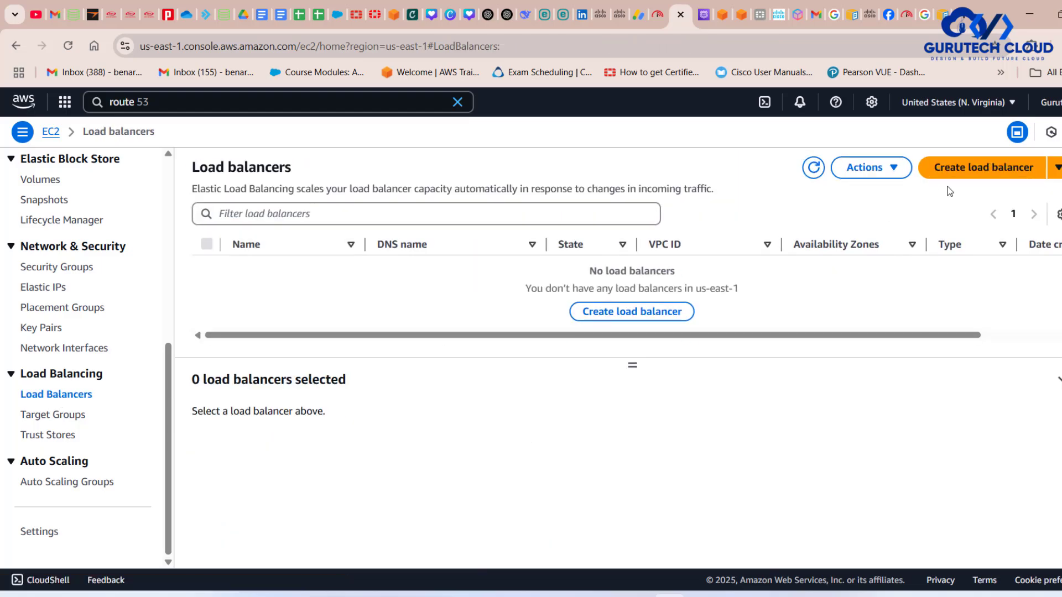
{"action": "left_click", "coordinate": [993, 169]}
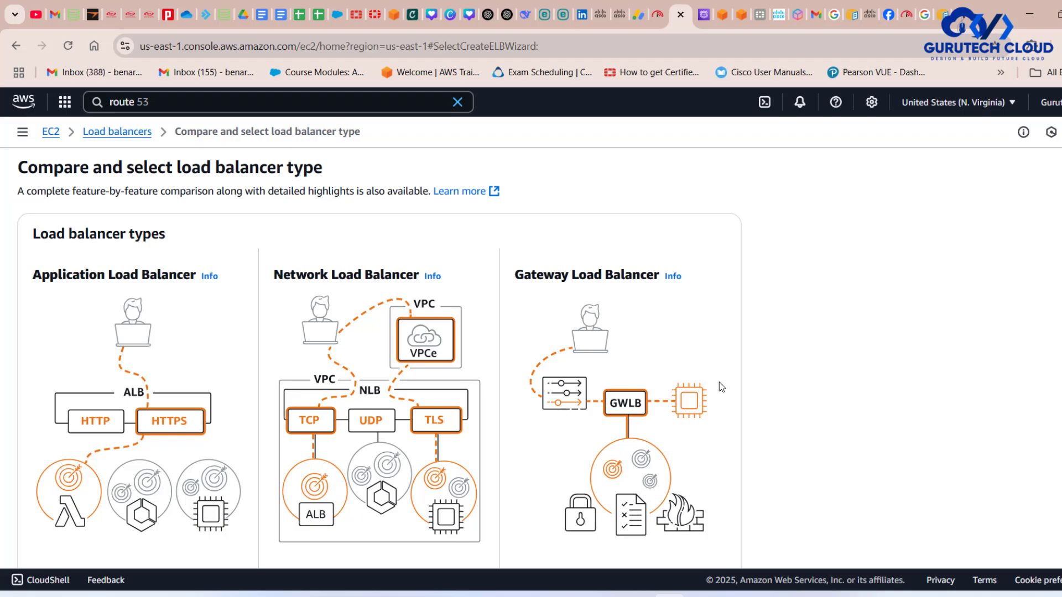
- Compare the load balancer types and choose to create a Classic Load Balancer of the previous generation
{"action": "scroll", "coordinate": [719, 383], "scroll_direction": "down", "scroll_amount": 5}
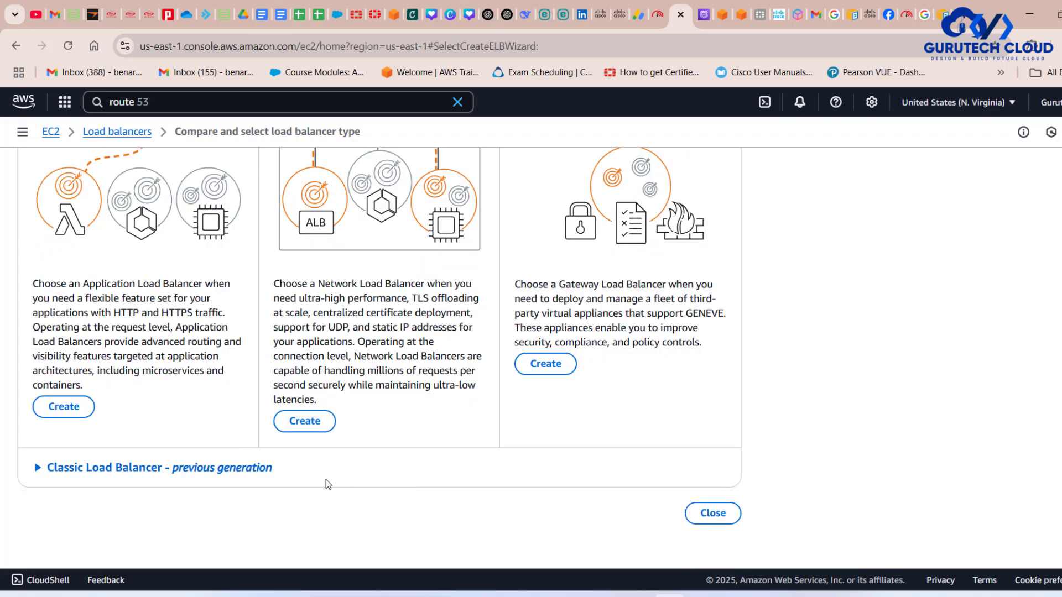
{"action": "left_click_drag", "start_coordinate": [313, 472], "coordinate": [170, 470]}
{"action": "scroll", "coordinate": [409, 414], "scroll_direction": "up", "scroll_amount": 5}
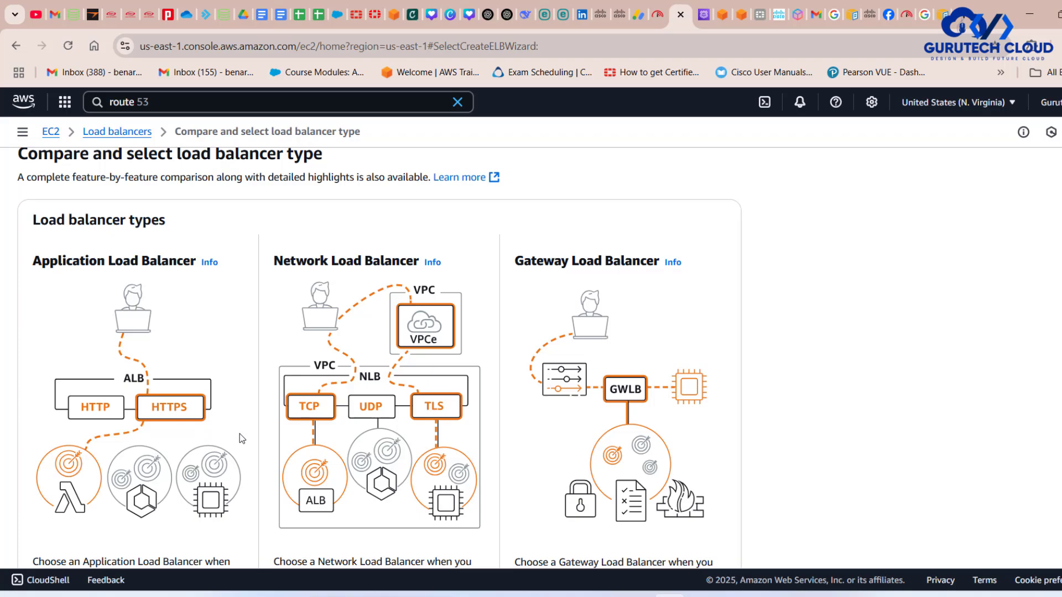
{"action": "scroll", "coordinate": [240, 434], "scroll_direction": "down", "scroll_amount": 1}
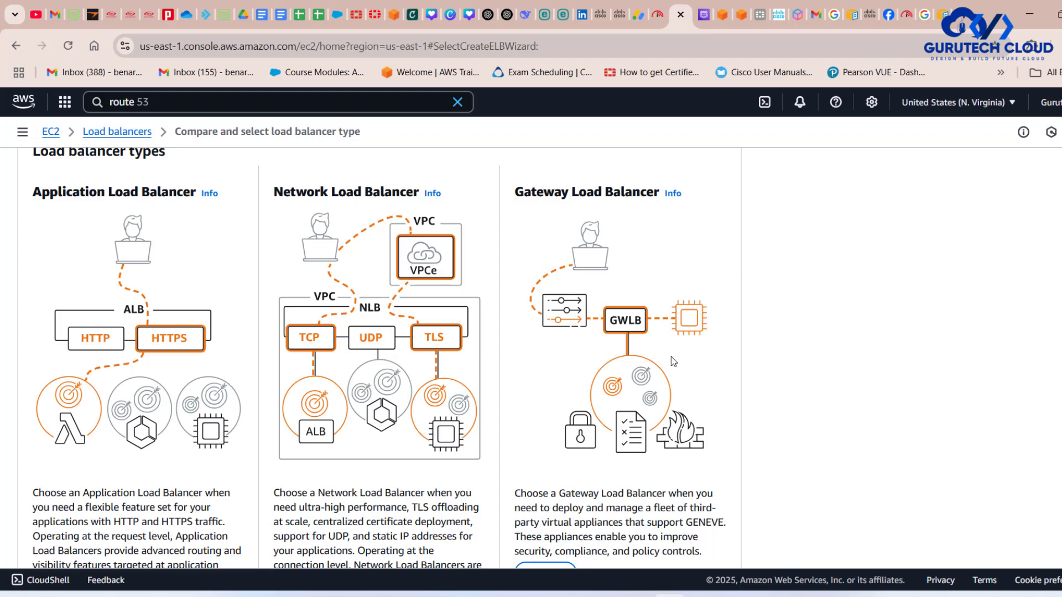
{"action": "scroll", "coordinate": [671, 356], "scroll_direction": "down", "scroll_amount": 8}
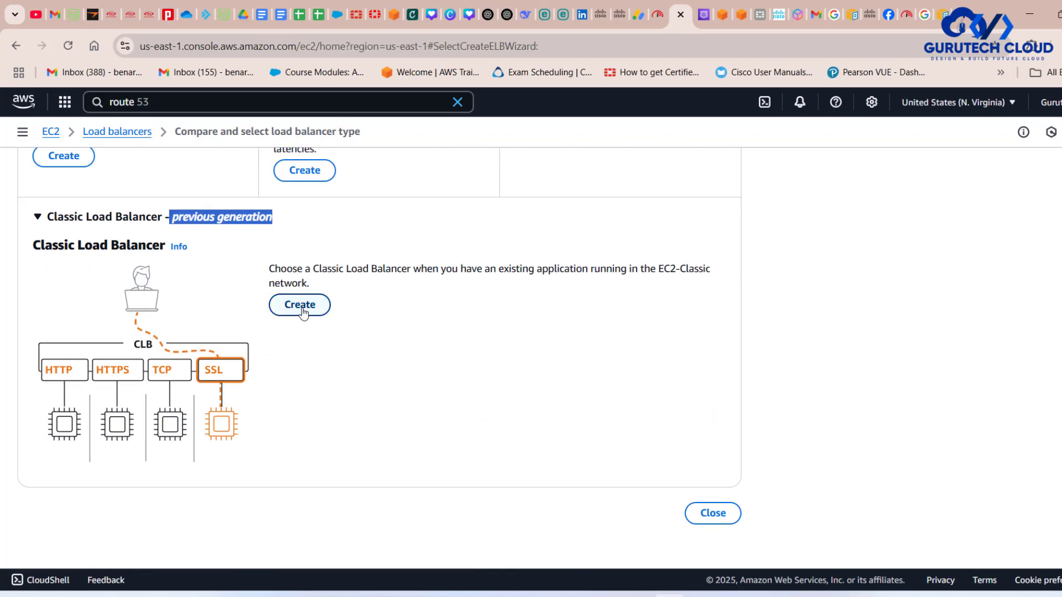
{"action": "left_click", "coordinate": [301, 308]}
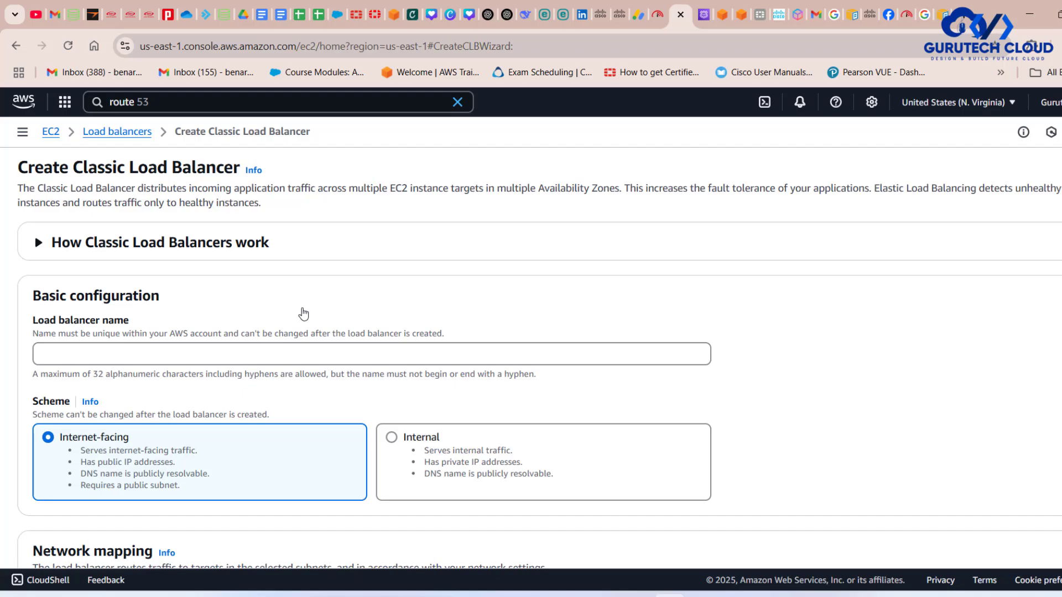
- Name the Classic Load Balancer clb and review the basic configuration with the Internet-facing scheme
{"action": "left_click", "coordinate": [83, 355]}
{"action": "type", "text": "cl"}
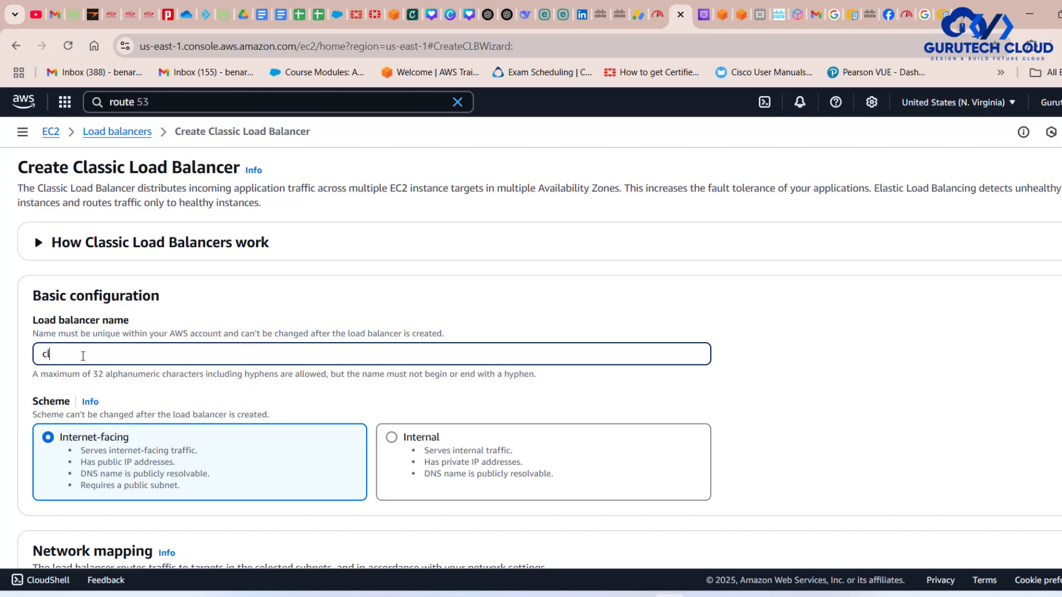
{"action": "type", "text": "b"}
{"action": "scroll", "coordinate": [88, 332], "scroll_direction": "down", "scroll_amount": 4}
{"action": "scroll", "coordinate": [95, 301], "scroll_direction": "up", "scroll_amount": 3}
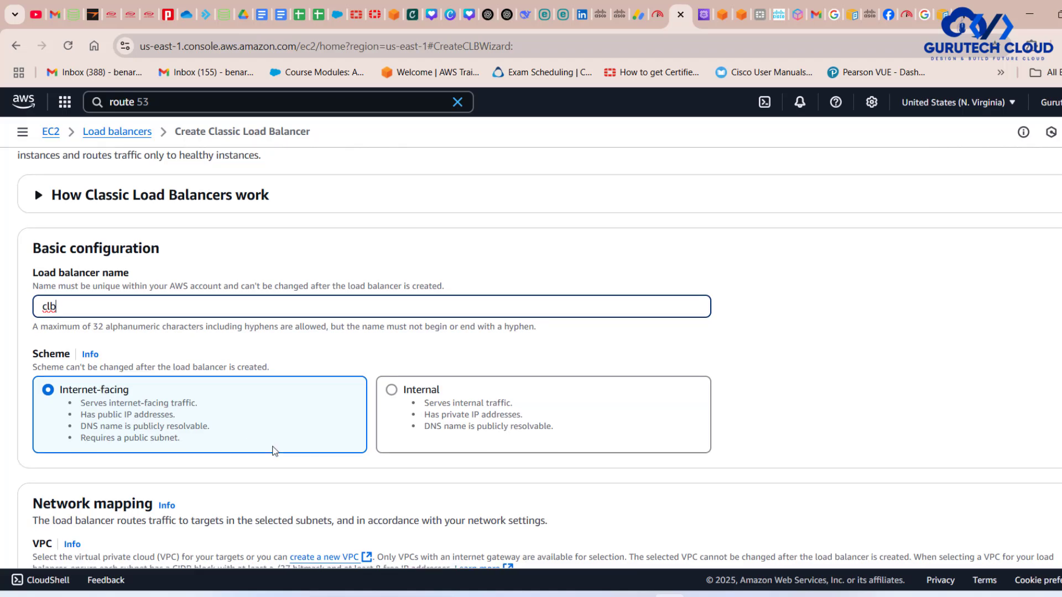
- Set the load balancer's VPC to Gtech-VPC1 and enable the us-east-1a (use1-az1) Availability Zone
{"action": "scroll", "coordinate": [272, 450], "scroll_direction": "down", "scroll_amount": 6}
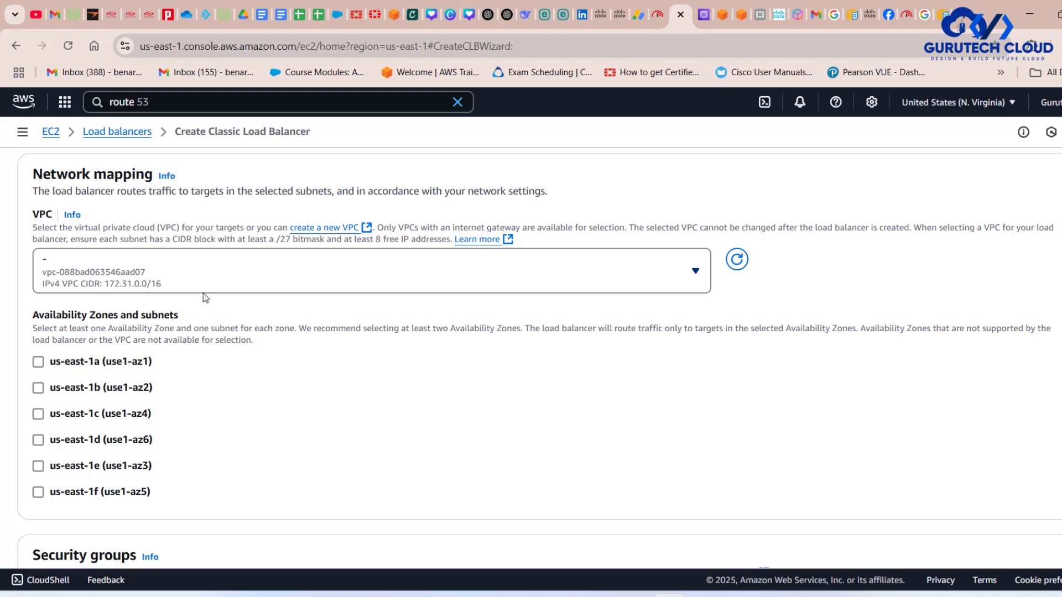
{"action": "left_click", "coordinate": [153, 270]}
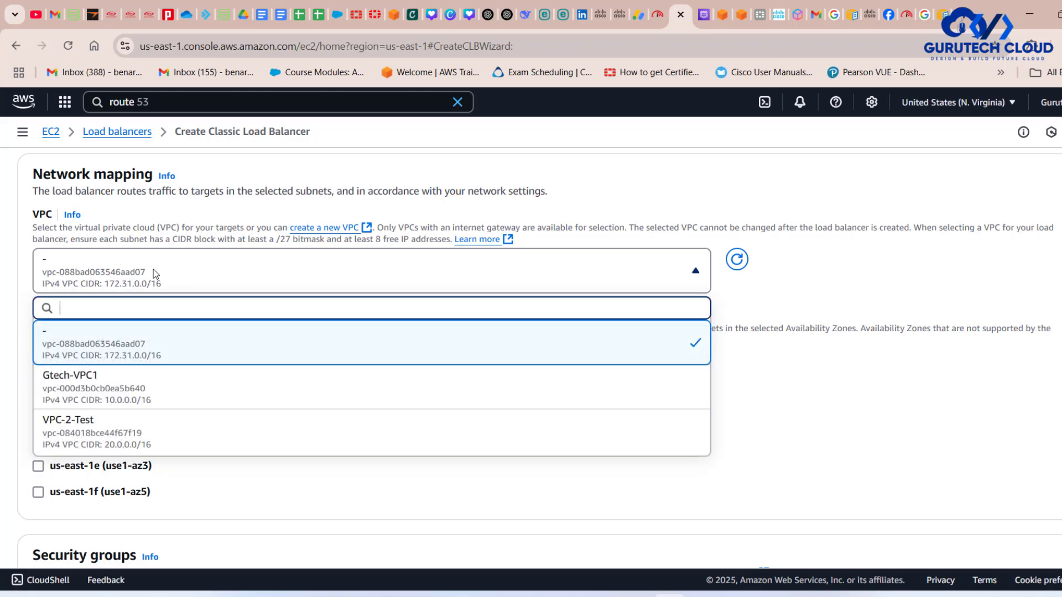
{"action": "left_click", "coordinate": [97, 379]}
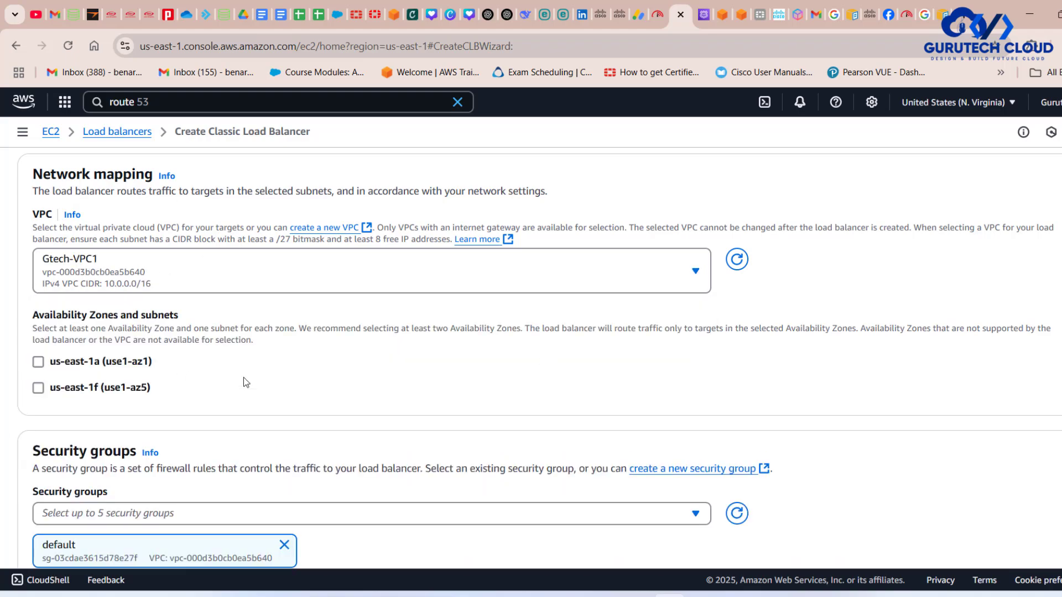
{"action": "scroll", "coordinate": [243, 377], "scroll_direction": "down", "scroll_amount": 1}
{"action": "left_click", "coordinate": [38, 328]}
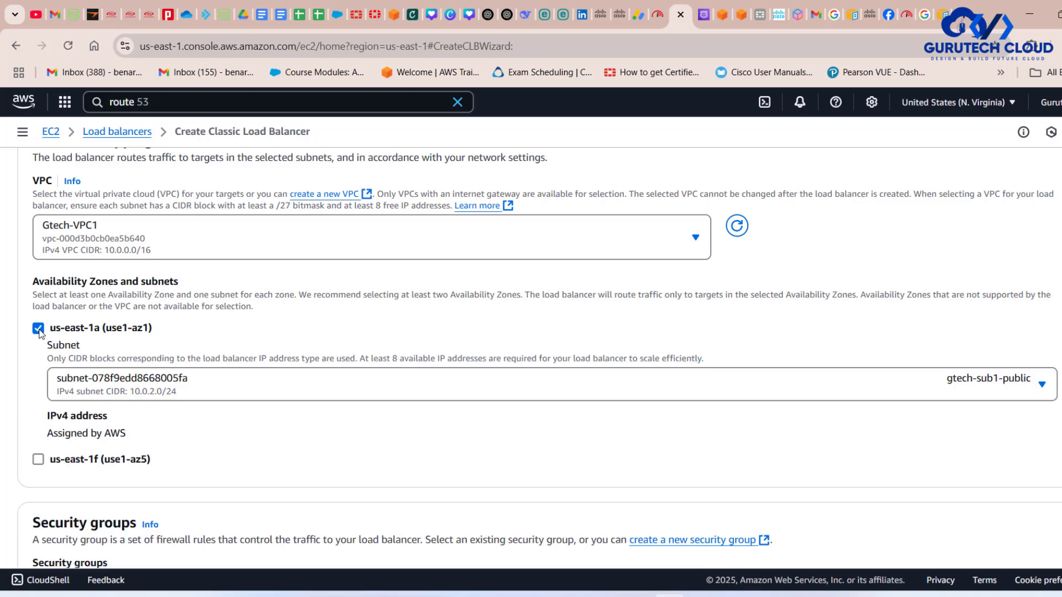
- Enable the us-east-1f (use1-az5) Availability Zone and replace the default security group with public-sg
{"action": "left_click", "coordinate": [38, 460]}
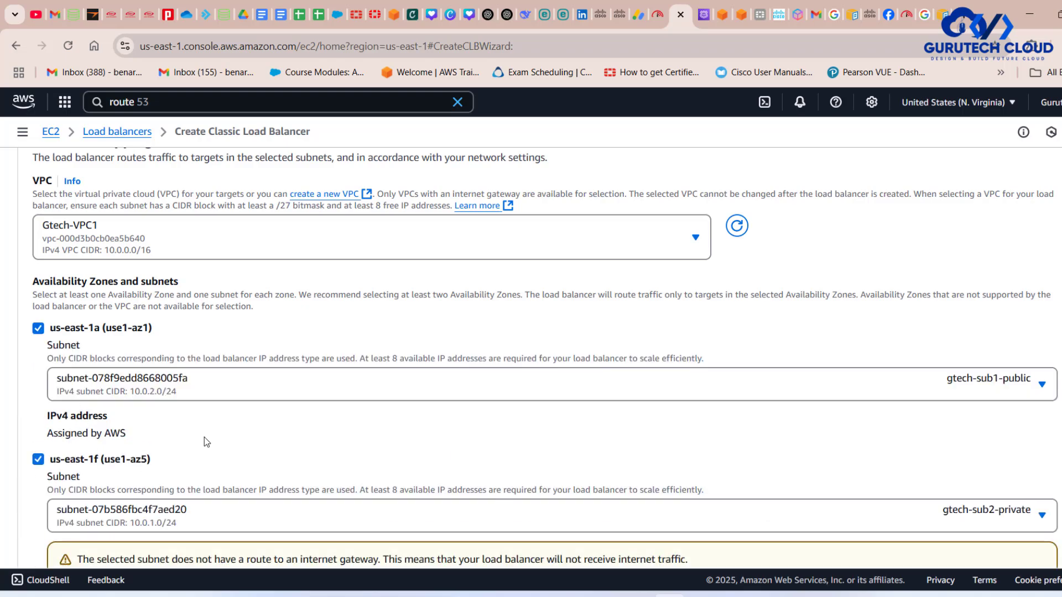
{"action": "scroll", "coordinate": [204, 437], "scroll_direction": "down", "scroll_amount": 4}
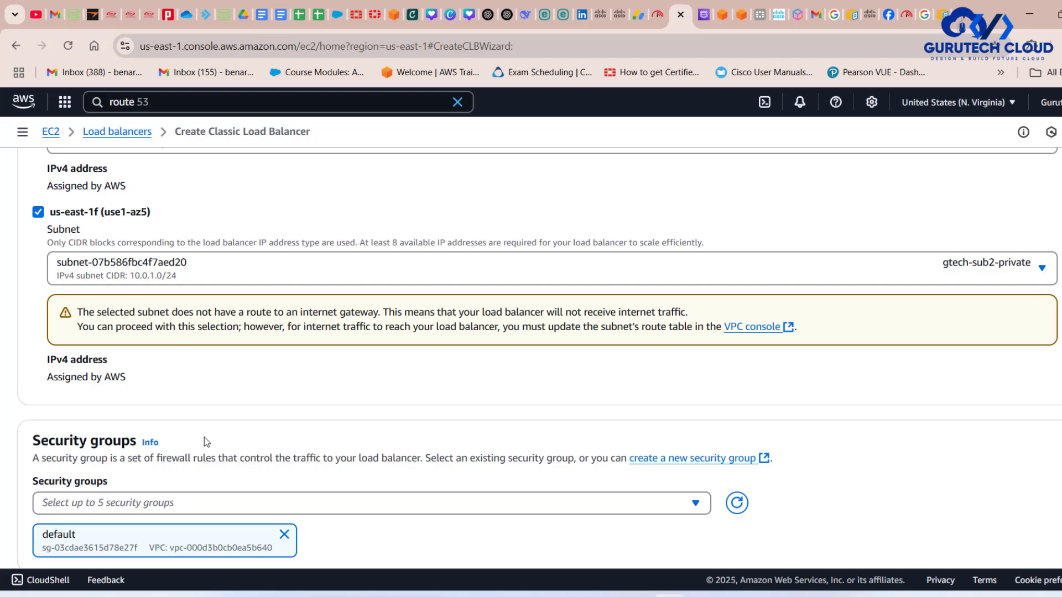
{"action": "scroll", "coordinate": [334, 432], "scroll_direction": "down", "scroll_amount": 3}
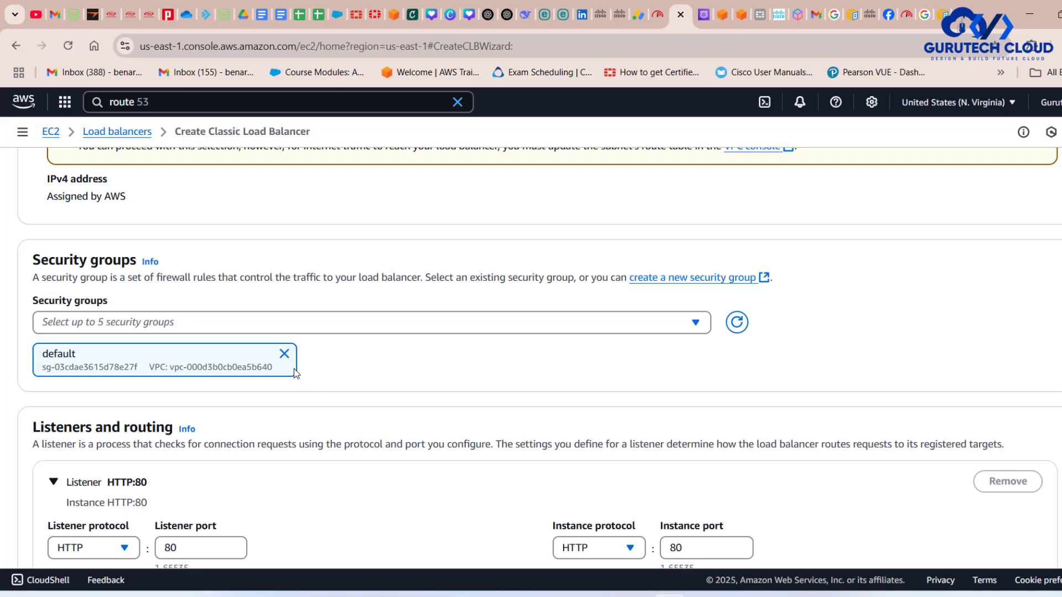
{"action": "left_click", "coordinate": [284, 354]}
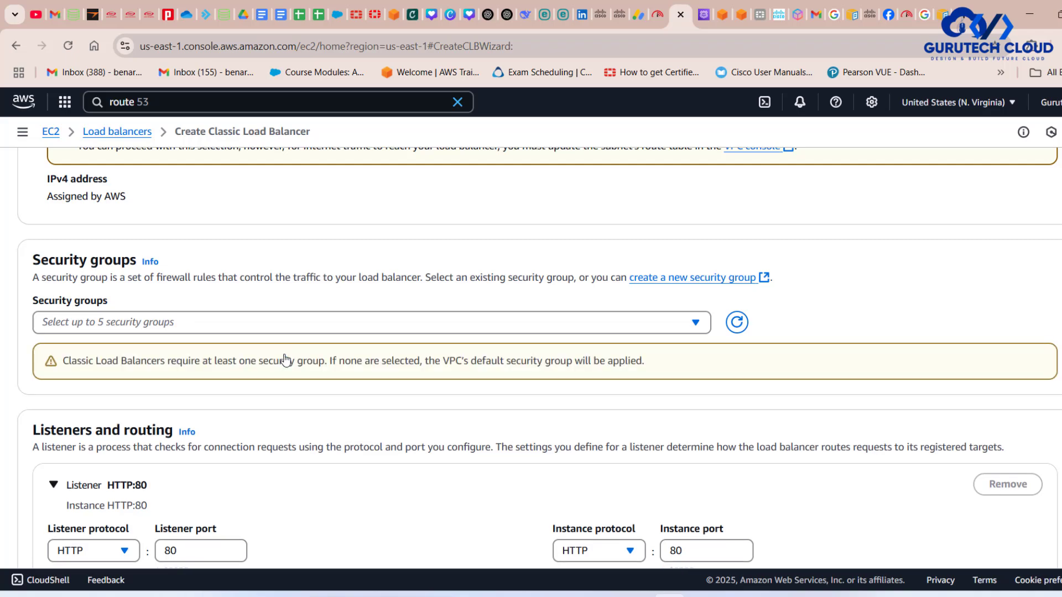
{"action": "left_click", "coordinate": [238, 324]}
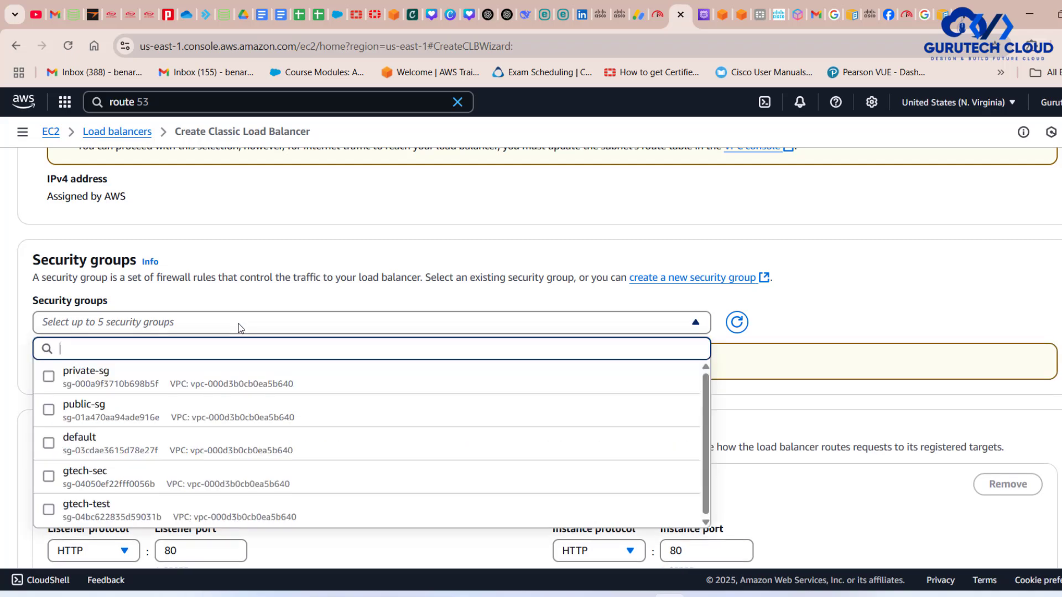
{"action": "left_click", "coordinate": [133, 418]}
{"action": "left_click", "coordinate": [916, 314]}
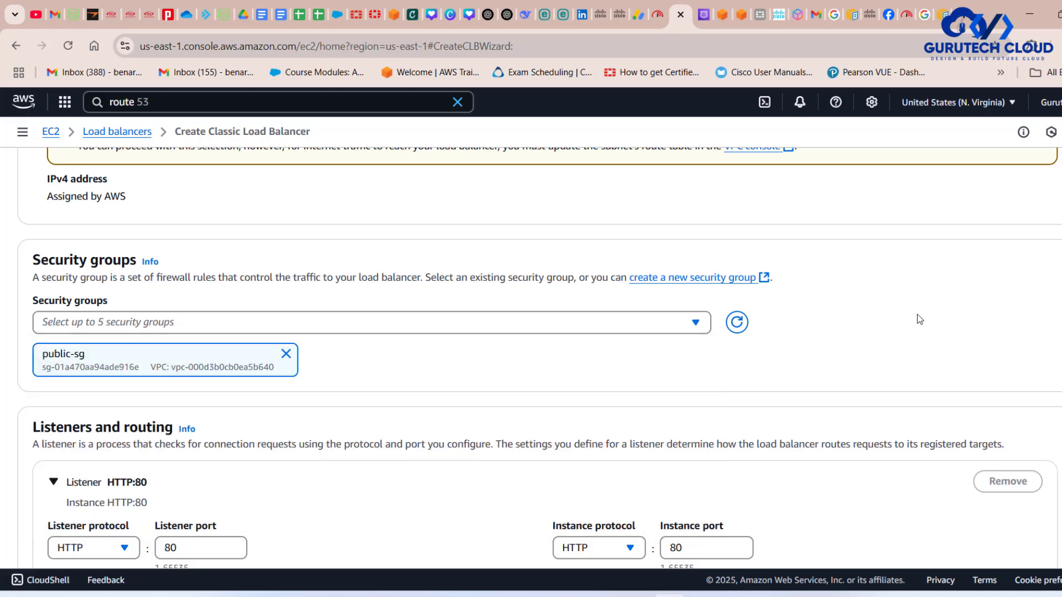
- Compare the HTTP:80 listener and instance ports with the traffic flow in the clb.drawio diagram, switching to draw.io and back
{"action": "scroll", "coordinate": [628, 435], "scroll_direction": "down", "scroll_amount": 4}
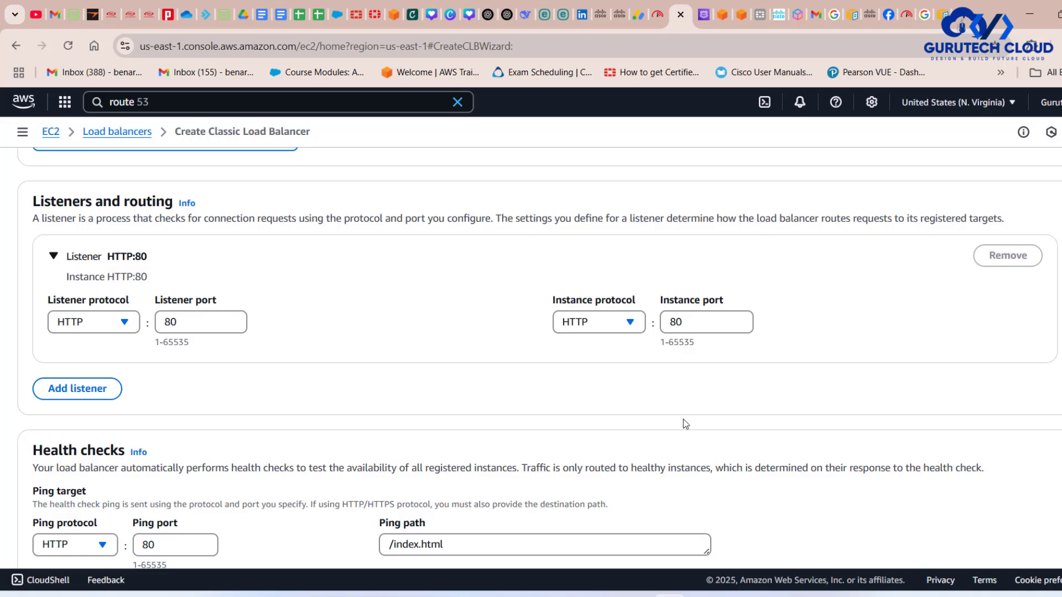
{"action": "left_click", "coordinate": [731, 595]}
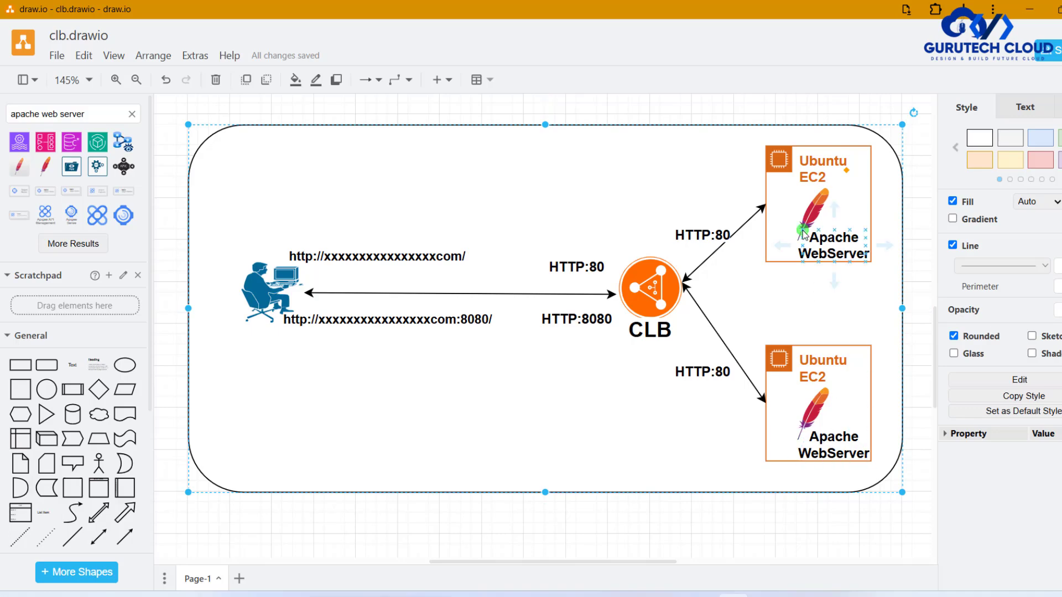
{"action": "left_click", "coordinate": [669, 596]}
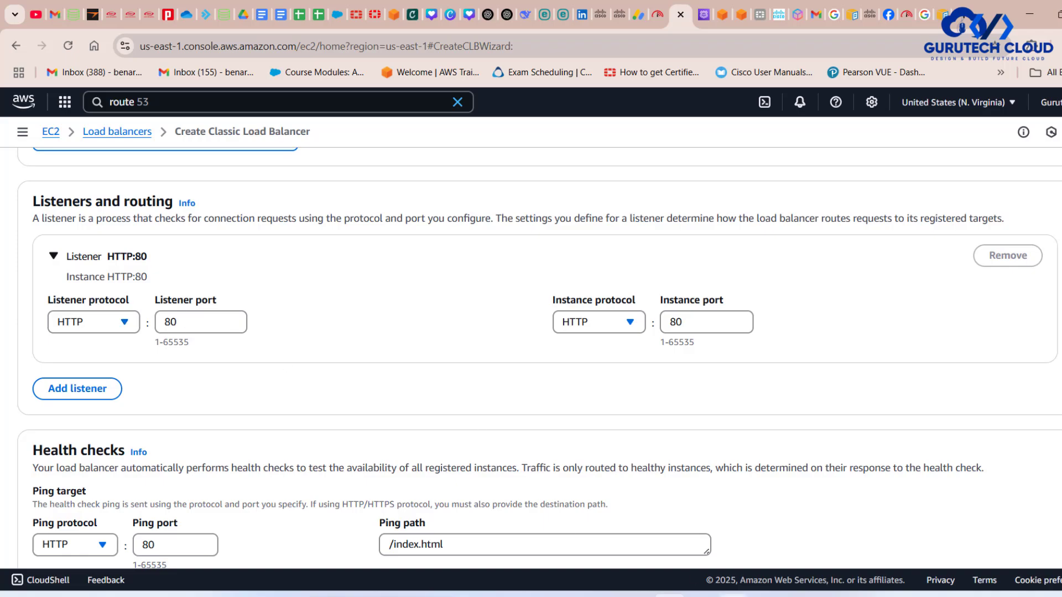
{"action": "left_click", "coordinate": [732, 595]}
{"action": "left_click", "coordinate": [562, 275]}
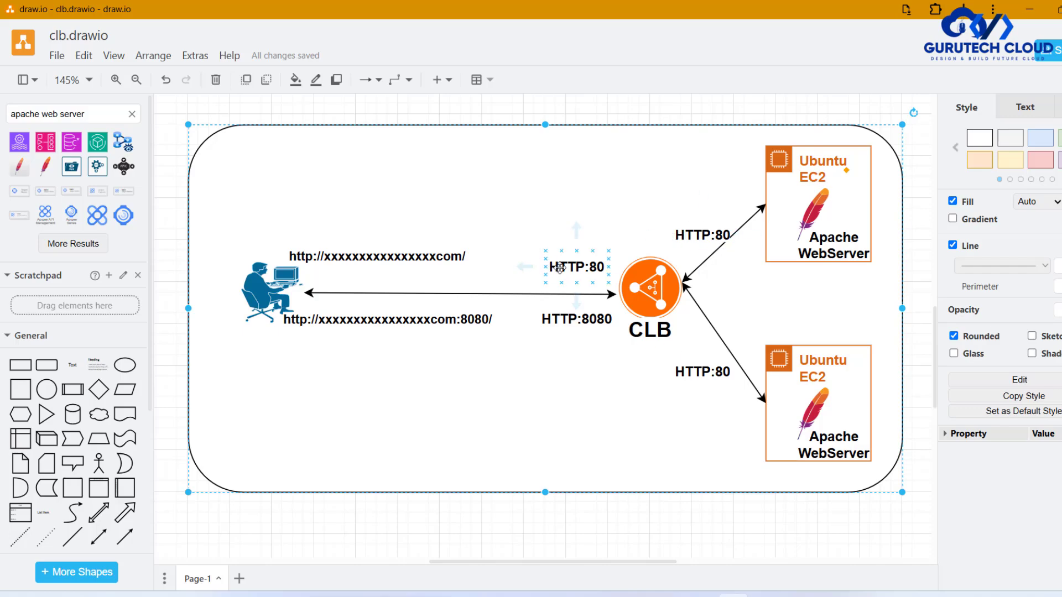
{"action": "left_click", "coordinate": [669, 595]}
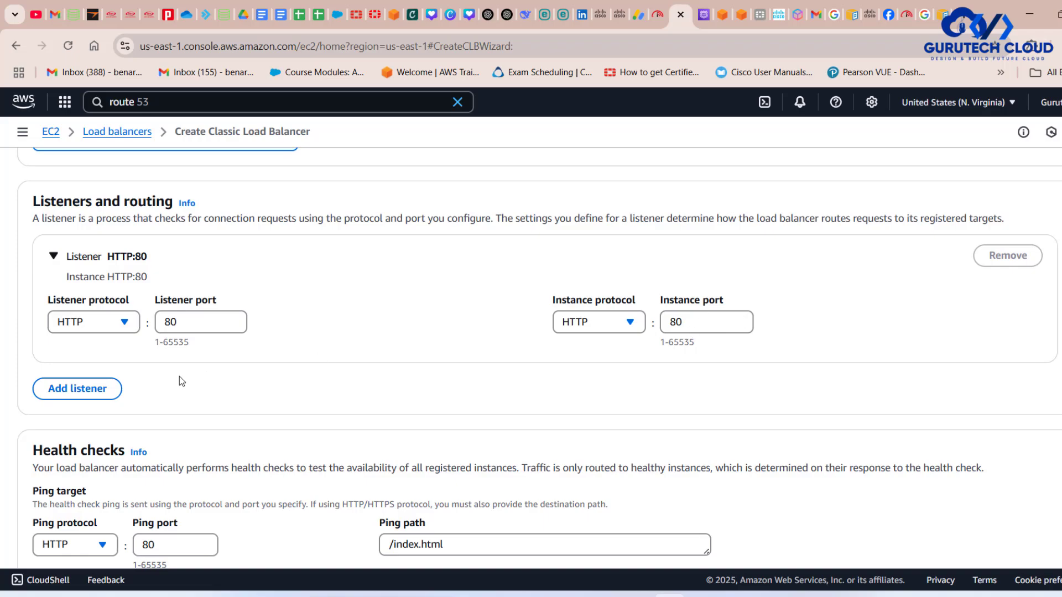
- Add a second HTTP listener on port 8080 and check that port against the draw.io diagram
{"action": "left_click", "coordinate": [94, 387]}
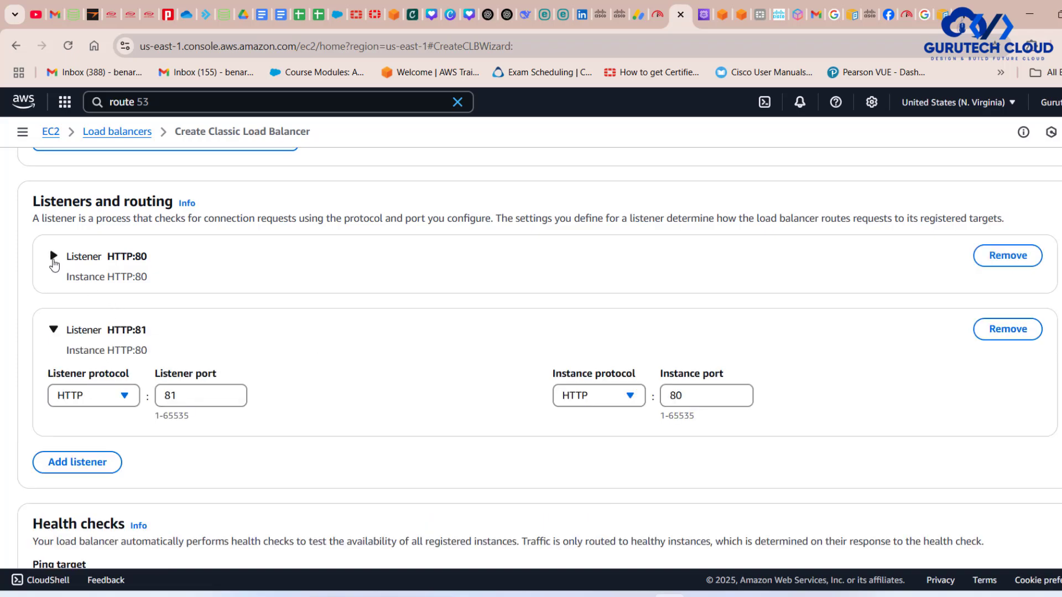
{"action": "left_click", "coordinate": [53, 255]}
{"action": "scroll", "coordinate": [166, 293], "scroll_direction": "down", "scroll_amount": 3}
{"action": "left_click", "coordinate": [188, 320]}
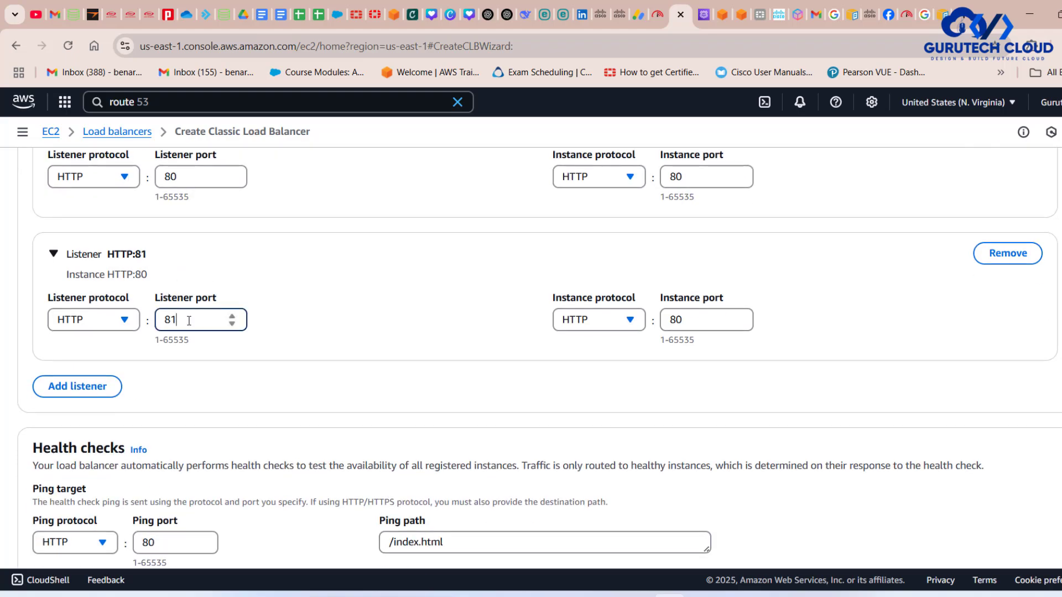
{"action": "key", "text": "BackSpace"}
{"action": "type", "text": "080"}
{"action": "left_click", "coordinate": [733, 595]}
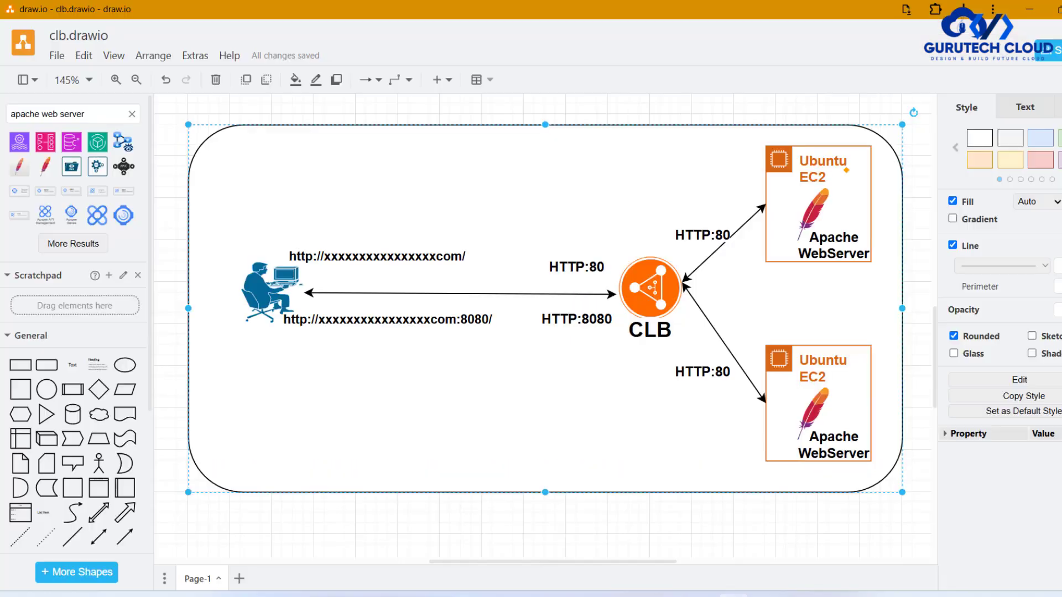
{"action": "left_click", "coordinate": [572, 319]}
{"action": "left_click", "coordinate": [672, 596]}
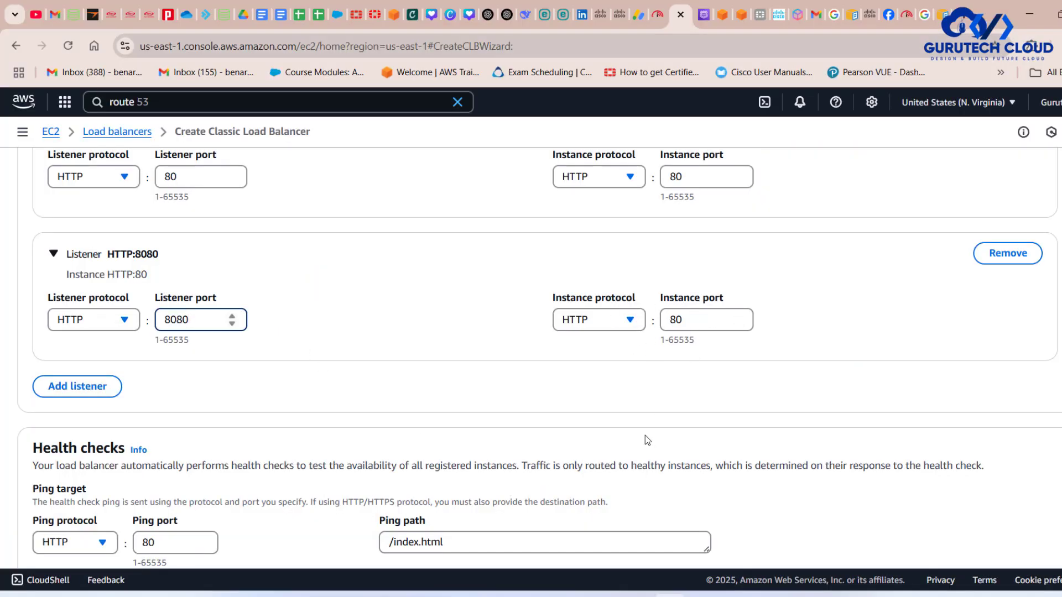
{"action": "left_click", "coordinate": [691, 317]}
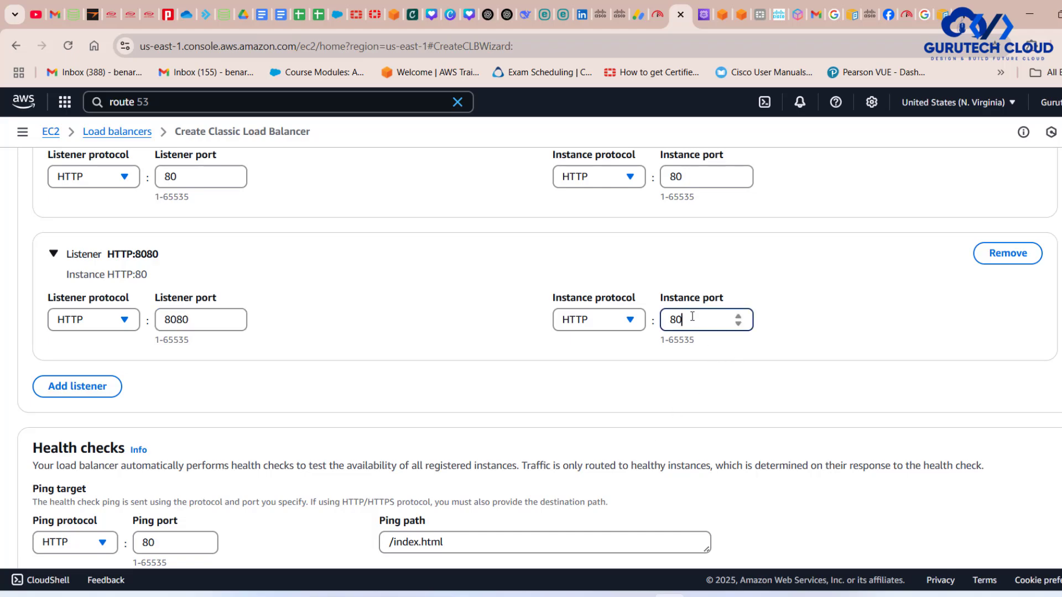
{"action": "type", "text": "81"}
{"action": "key", "text": "BackSpace"}
- Review the health check's ping protocol, ping port and ping path
{"action": "scroll", "coordinate": [696, 339], "scroll_direction": "down", "scroll_amount": 4}
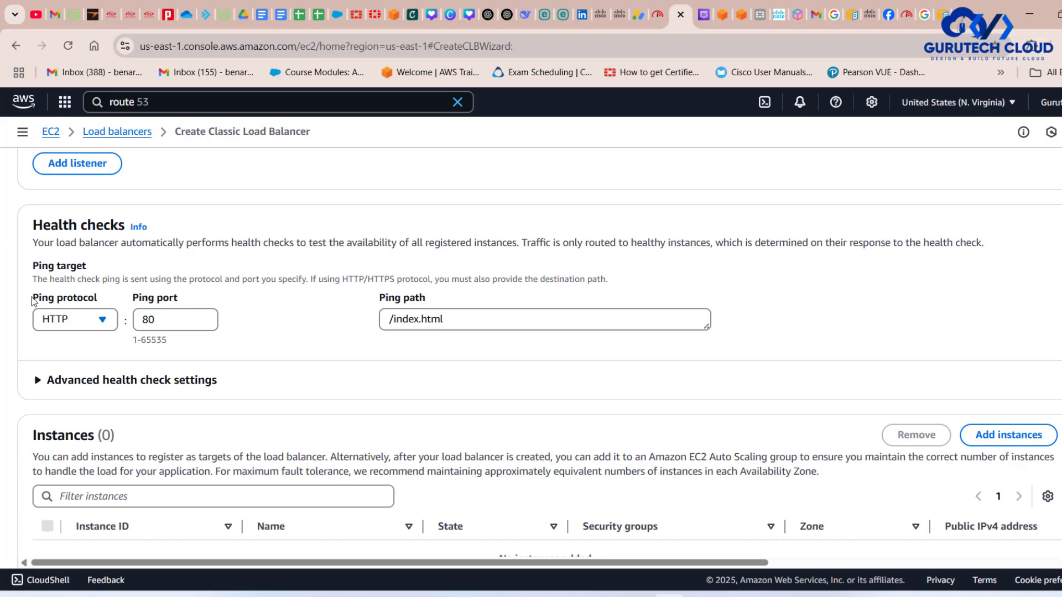
{"action": "left_click_drag", "start_coordinate": [31, 299], "coordinate": [199, 293]}
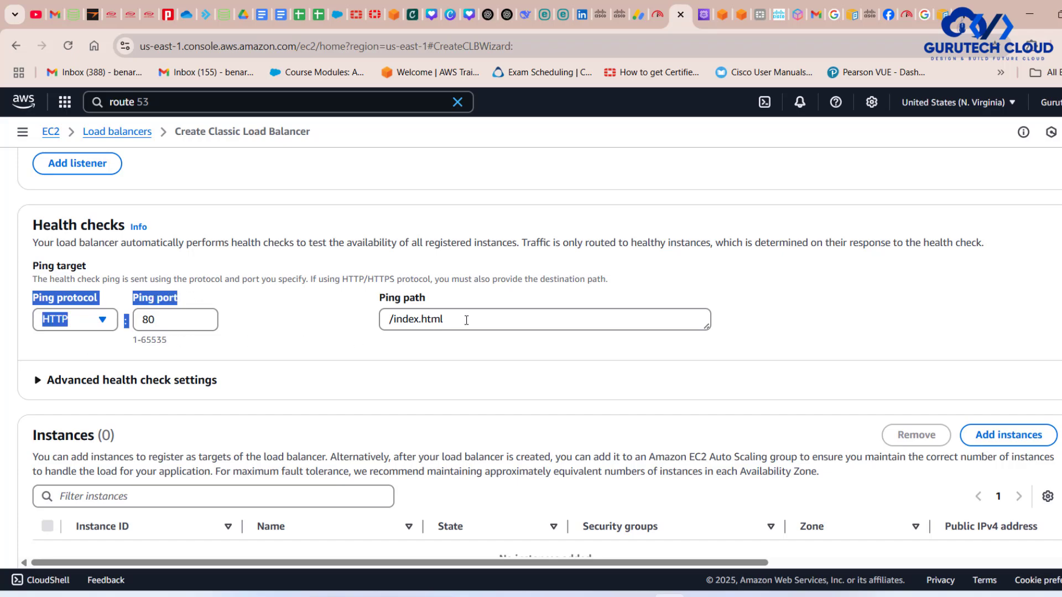
{"action": "left_click_drag", "start_coordinate": [444, 319], "coordinate": [385, 320]}
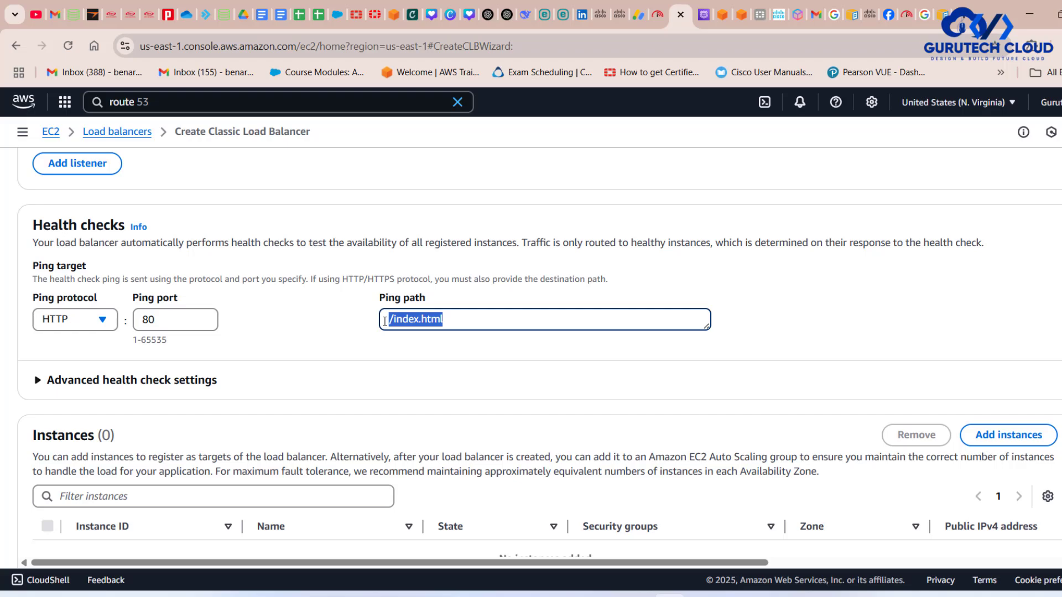
- Add both available instances, ec1 and ec22, to the load balancer
{"action": "scroll", "coordinate": [467, 339], "scroll_direction": "down", "scroll_amount": 4}
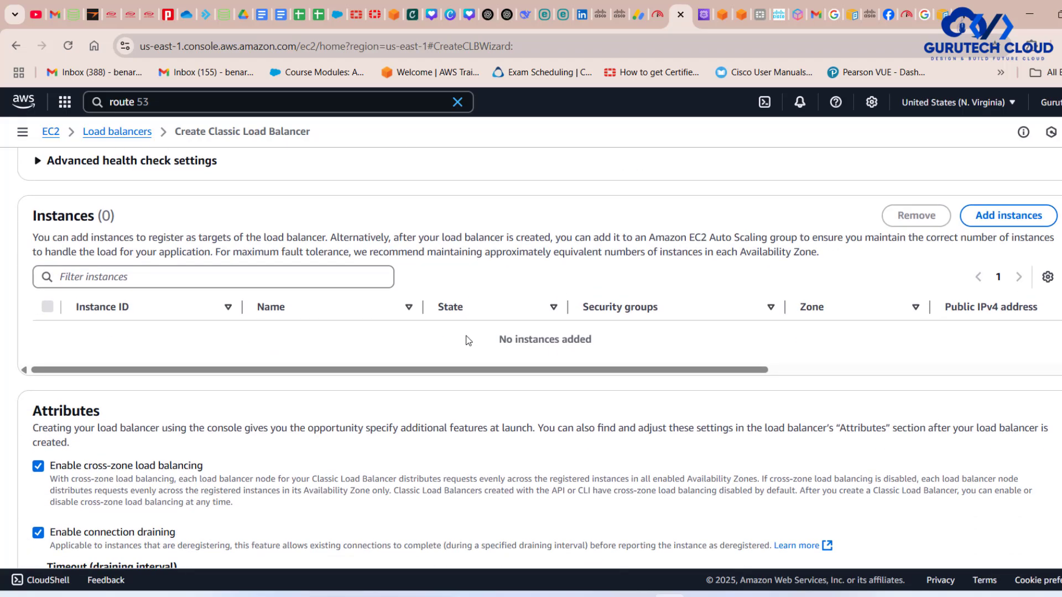
{"action": "scroll", "coordinate": [467, 339], "scroll_direction": "up", "scroll_amount": 1}
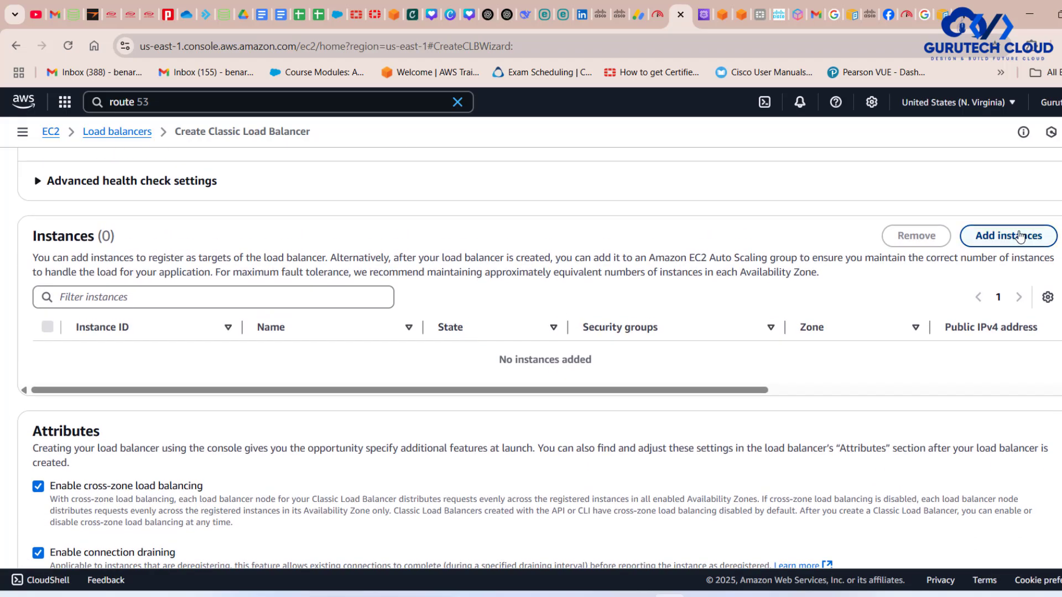
{"action": "left_click", "coordinate": [990, 242]}
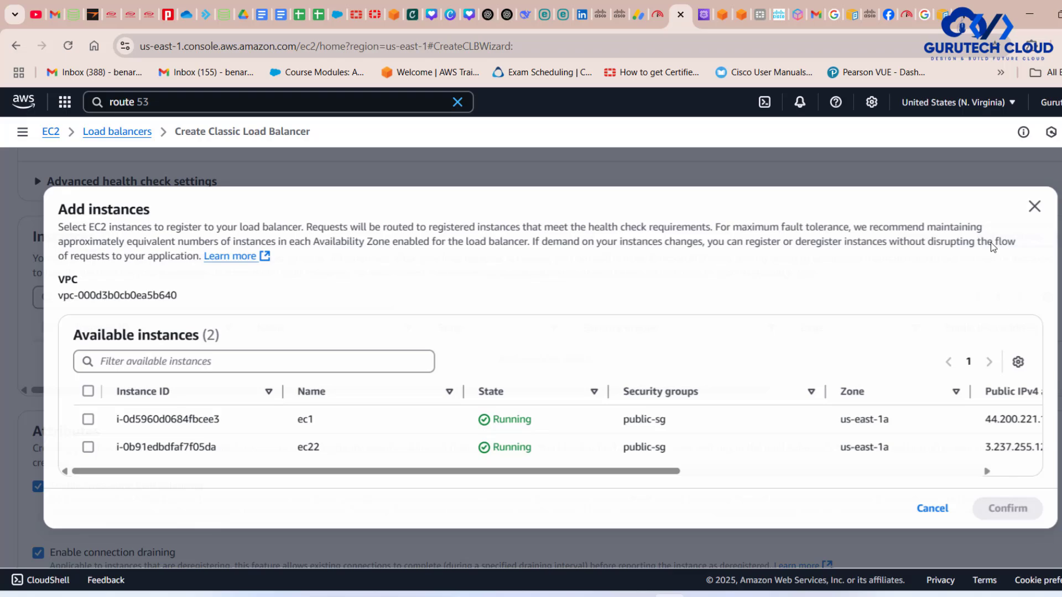
{"action": "left_click", "coordinate": [88, 391]}
{"action": "left_click", "coordinate": [1007, 508]}
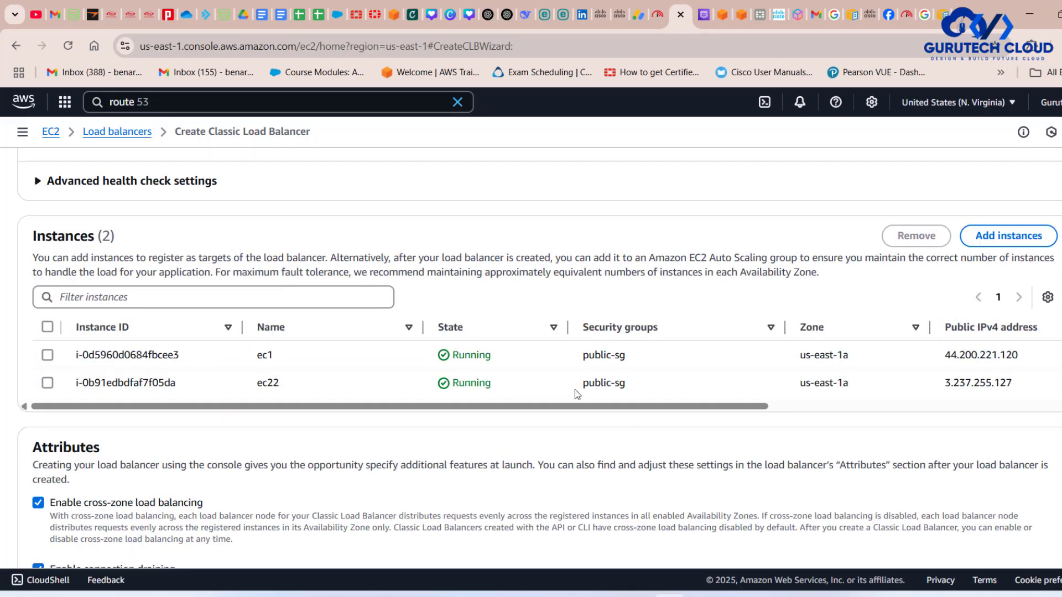
- Review the configuration summary and create the Classic Load Balancer
{"action": "scroll", "coordinate": [577, 394], "scroll_direction": "down", "scroll_amount": 5}
{"action": "scroll", "coordinate": [575, 389], "scroll_direction": "down", "scroll_amount": 6}
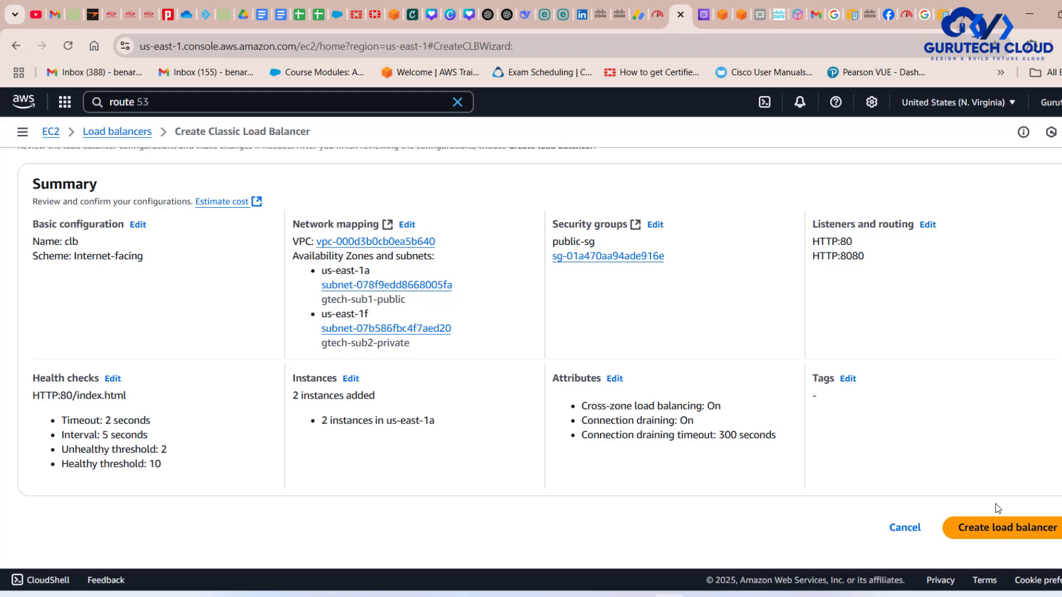
{"action": "left_click", "coordinate": [985, 534]}
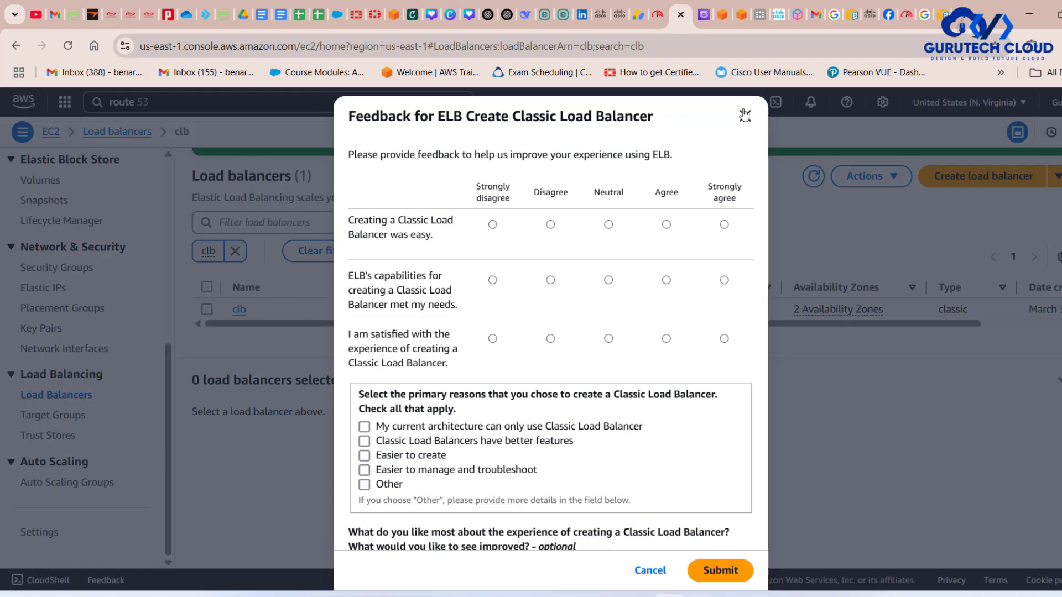
{"action": "left_click", "coordinate": [745, 115]}
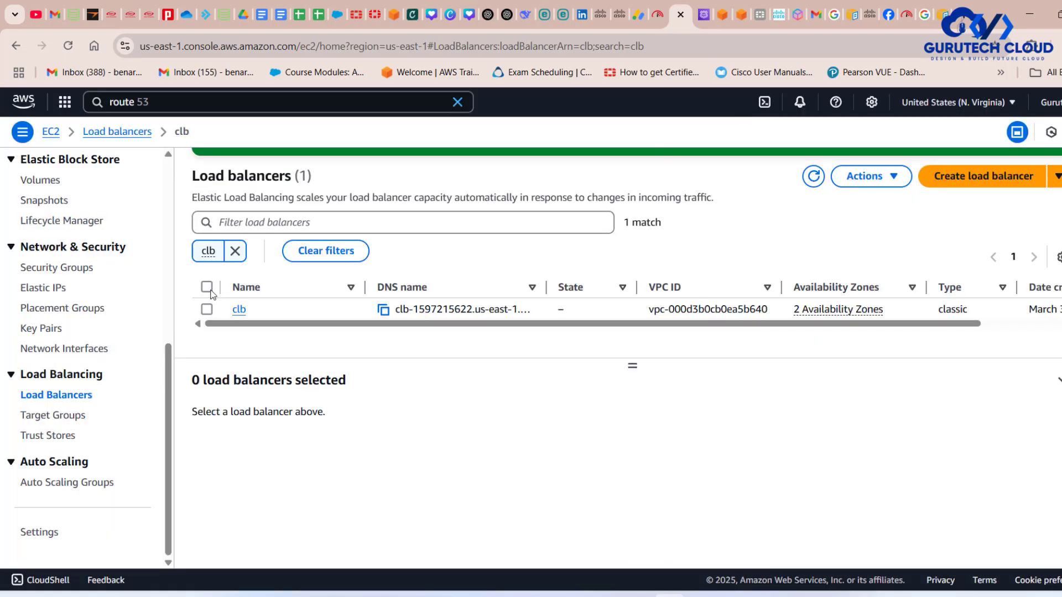
- Open the clb load balancer and examine its details, instance status and listeners
{"action": "left_click", "coordinate": [239, 309]}
{"action": "scroll", "coordinate": [573, 308], "scroll_direction": "down", "scroll_amount": 3}
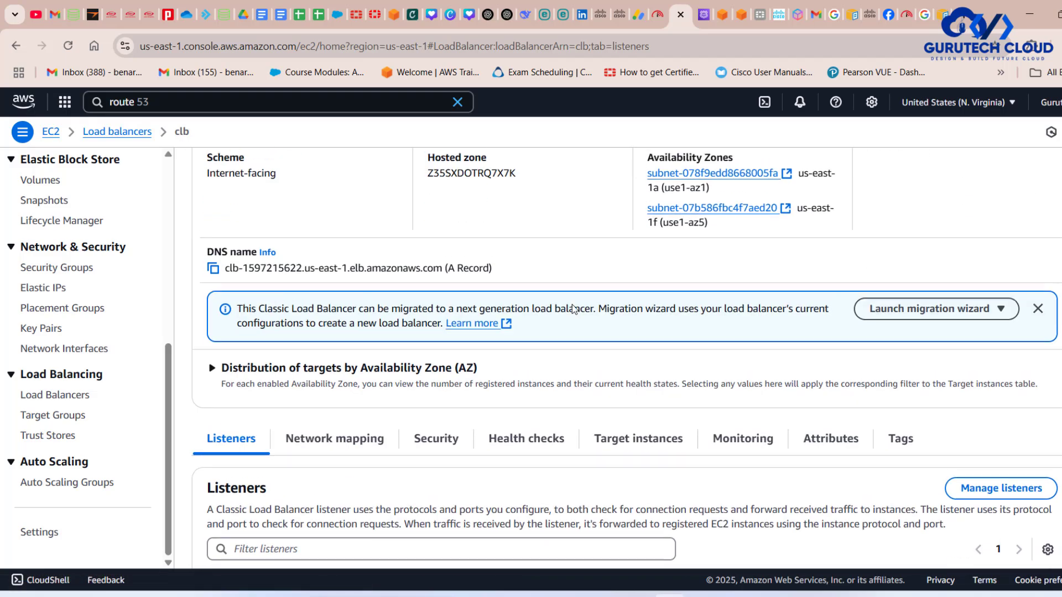
{"action": "scroll", "coordinate": [574, 309], "scroll_direction": "up", "scroll_amount": 2}
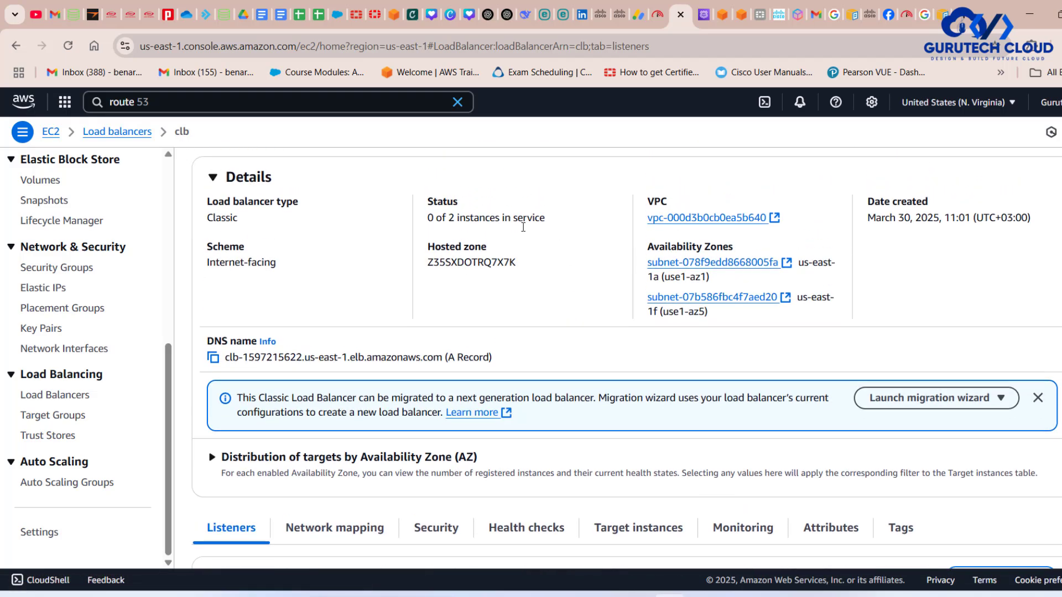
{"action": "left_click_drag", "start_coordinate": [547, 219], "coordinate": [429, 232]}
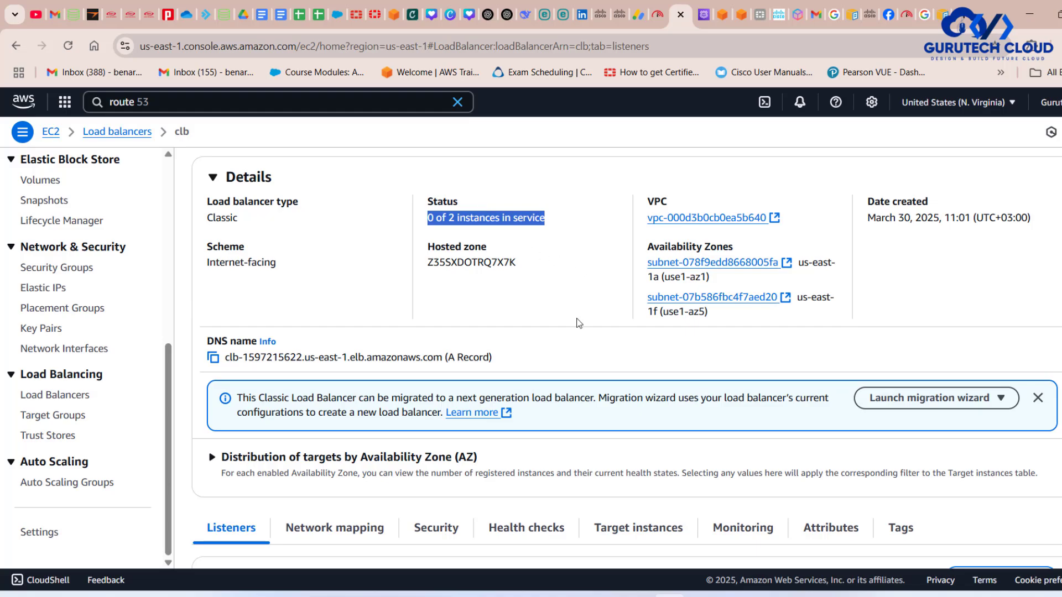
{"action": "scroll", "coordinate": [576, 322], "scroll_direction": "down", "scroll_amount": 4}
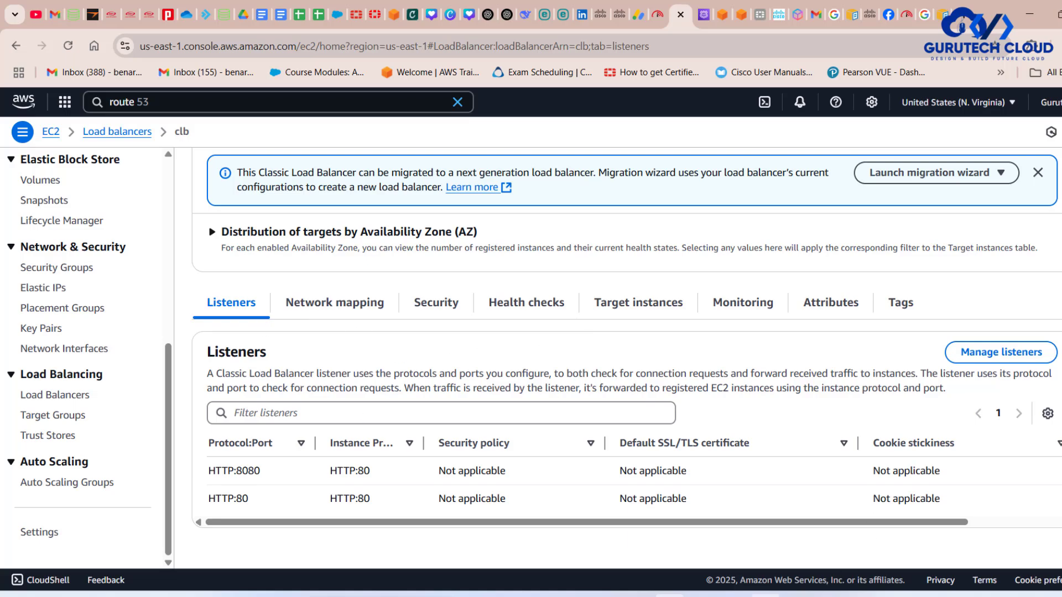
- Switch to the draw.io diagram and trace the load balancer's listener ports to the web servers' HTTP ports
{"action": "left_click", "coordinate": [733, 596]}
{"action": "left_click", "coordinate": [589, 293]}
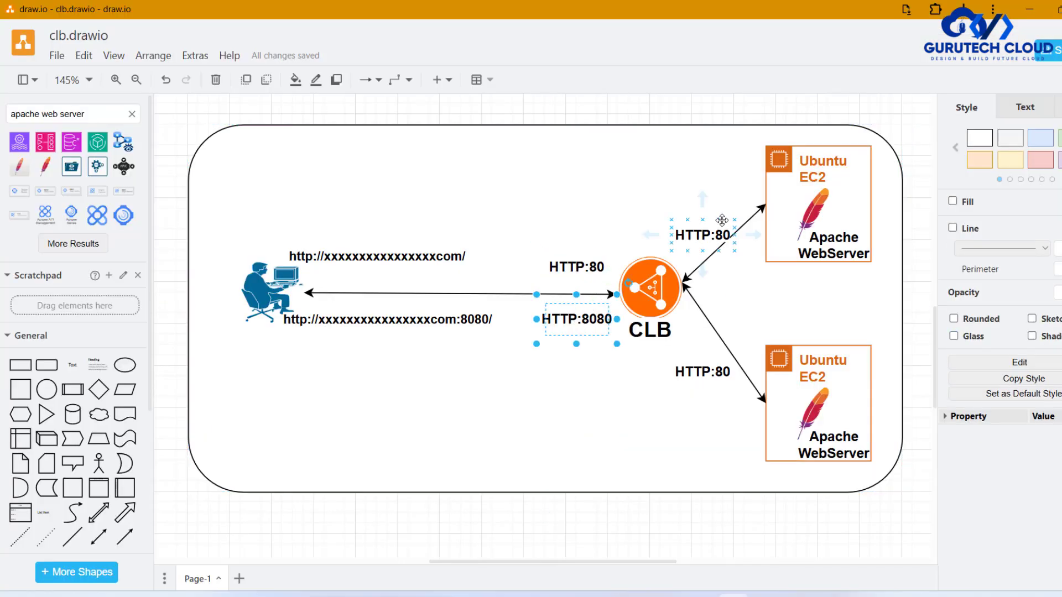
{"action": "left_click", "coordinate": [708, 231]}
{"action": "left_click", "coordinate": [707, 375]}
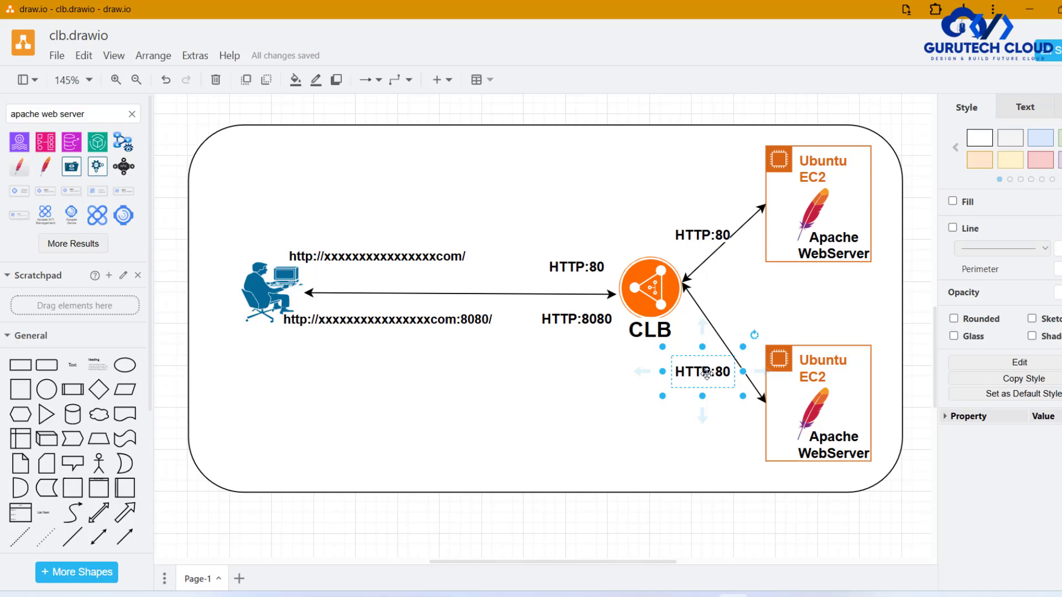
{"action": "left_click_drag", "start_coordinate": [707, 375], "coordinate": [570, 265]}
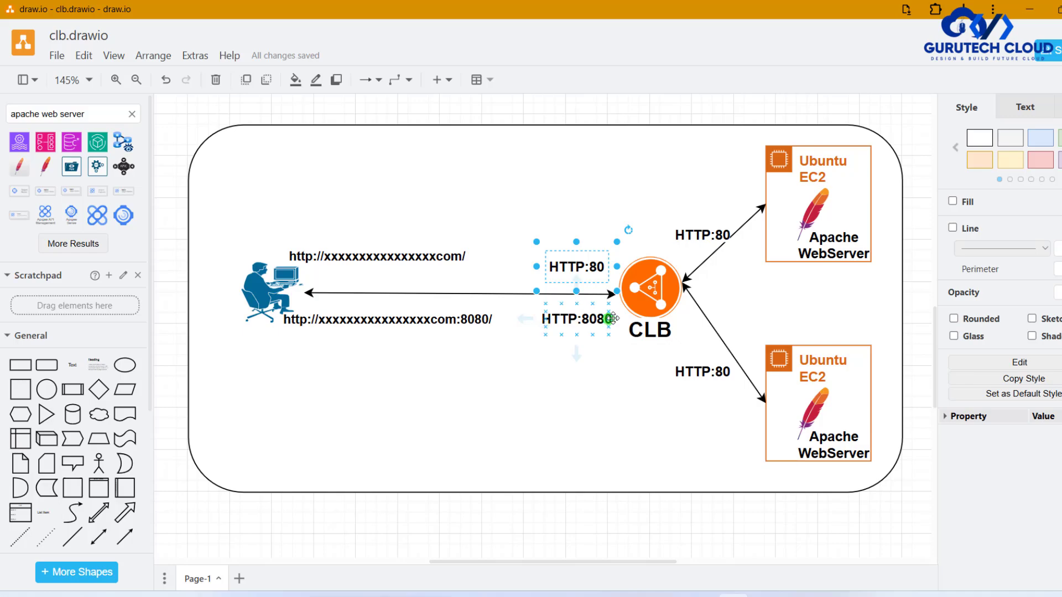
- Return to the AWS console and examine clb's network mapping, including its VPC and subnets, and its security group
{"action": "left_click", "coordinate": [1030, 9]}
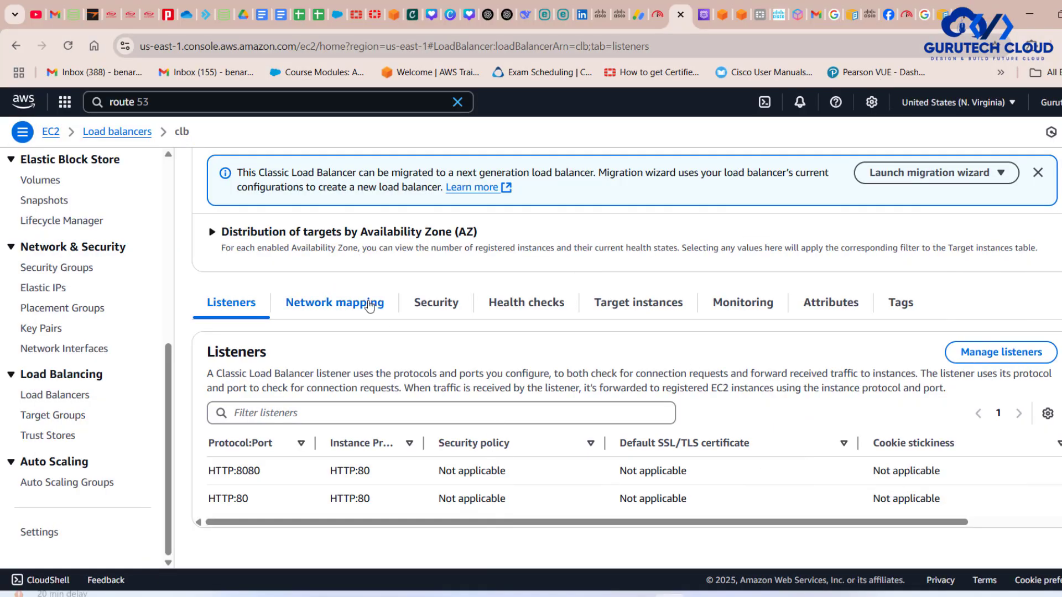
{"action": "left_click", "coordinate": [332, 303]}
{"action": "scroll", "coordinate": [498, 425], "scroll_direction": "down", "scroll_amount": 2}
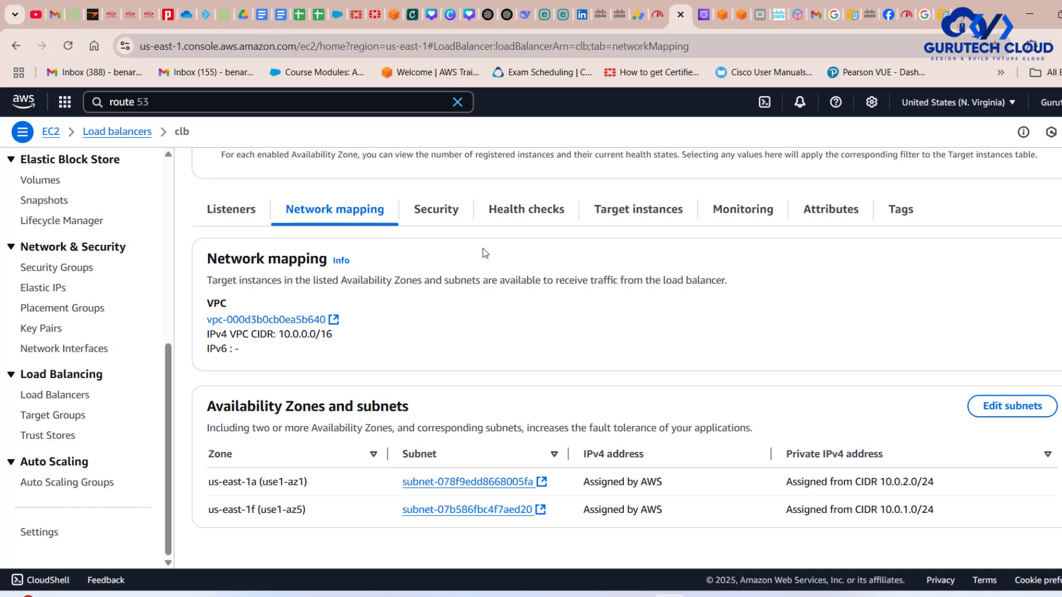
{"action": "scroll", "coordinate": [483, 251], "scroll_direction": "up", "scroll_amount": 1}
{"action": "left_click", "coordinate": [440, 256]}
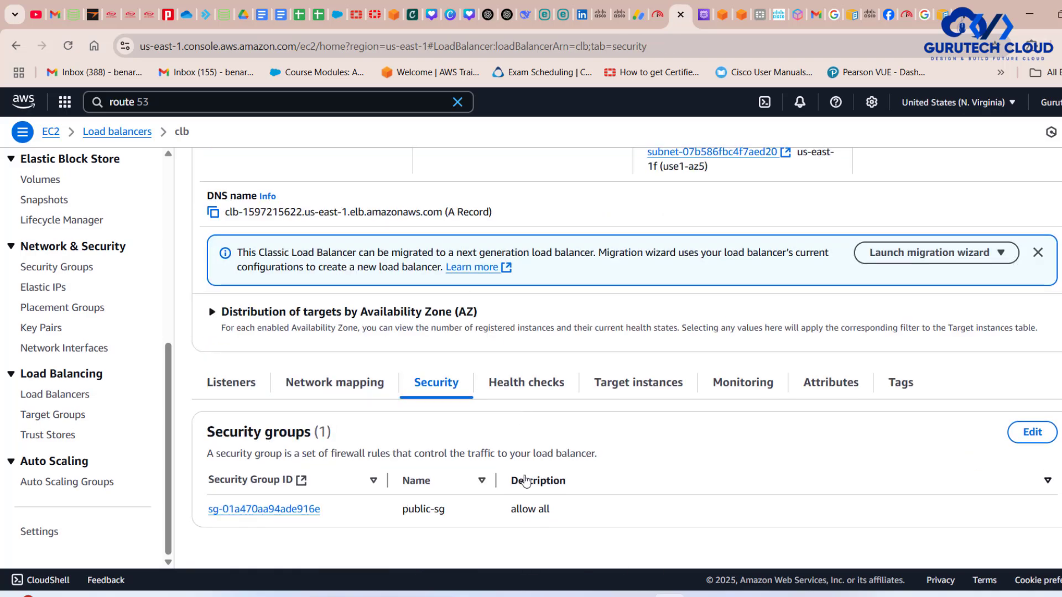
- Examine clb's health check settings, including the ping target, thresholds, timeout and interval
{"action": "left_click", "coordinate": [531, 385]}
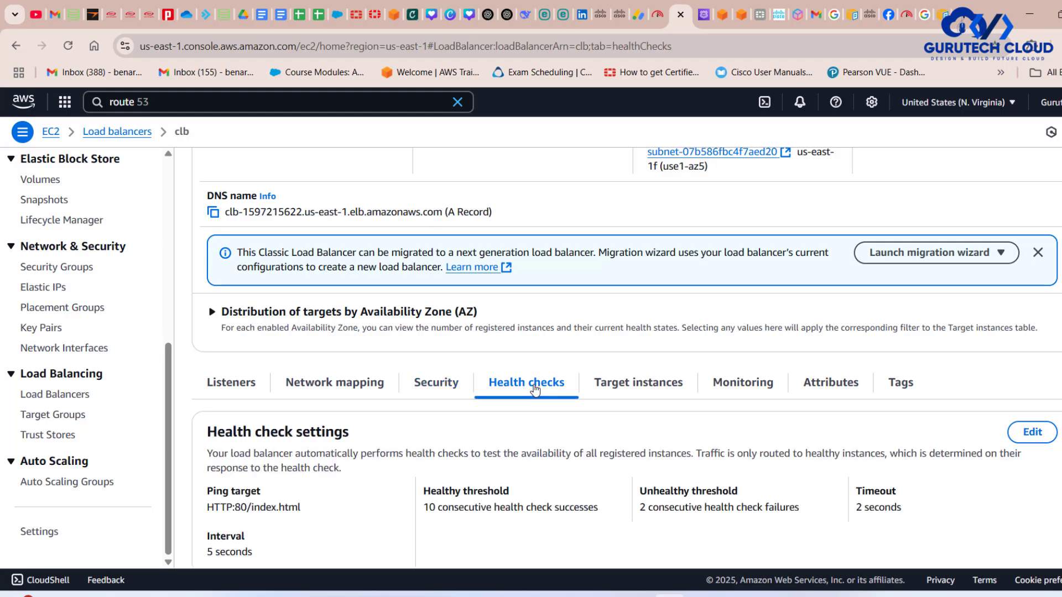
{"action": "scroll", "coordinate": [535, 390], "scroll_direction": "down", "scroll_amount": 1}
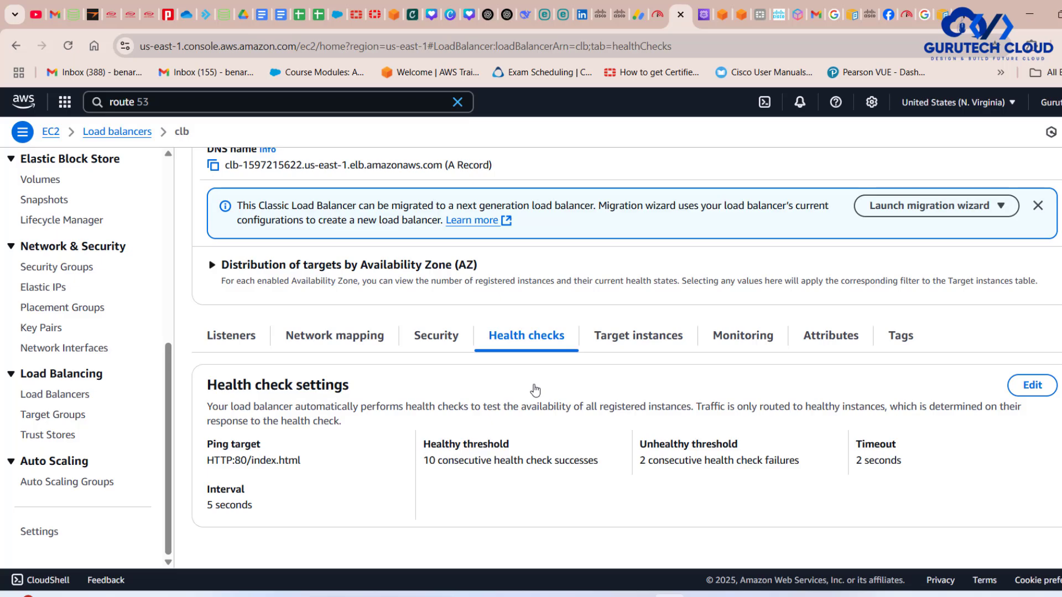
{"action": "left_click_drag", "start_coordinate": [303, 506], "coordinate": [198, 435]}
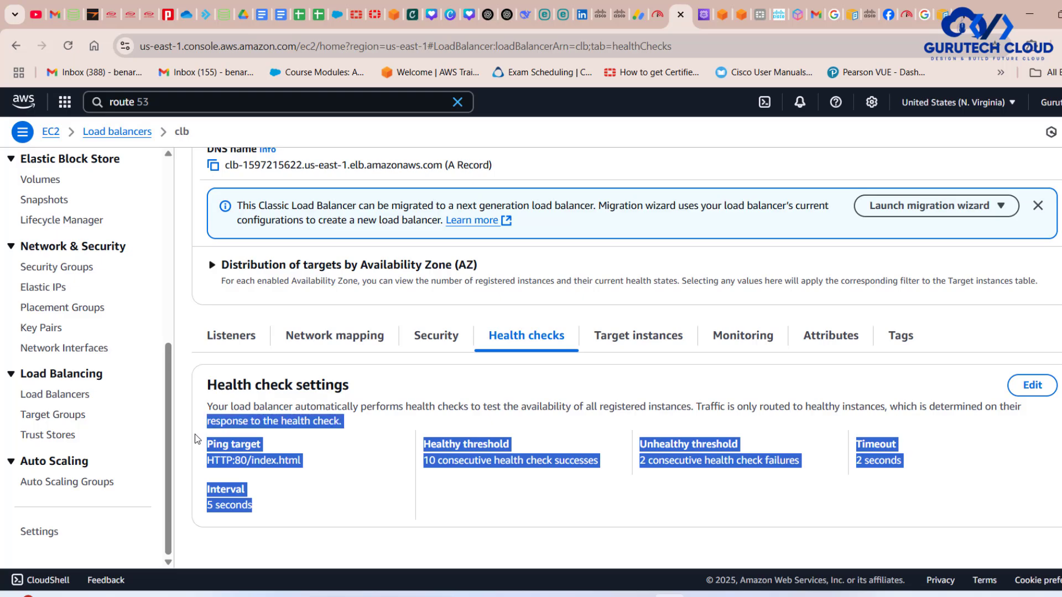
- Examine the health status of target instances ec1 and ec22, widening the health status description column to read it in full
{"action": "left_click", "coordinate": [606, 335]}
{"action": "scroll", "coordinate": [652, 390], "scroll_direction": "down", "scroll_amount": 1}
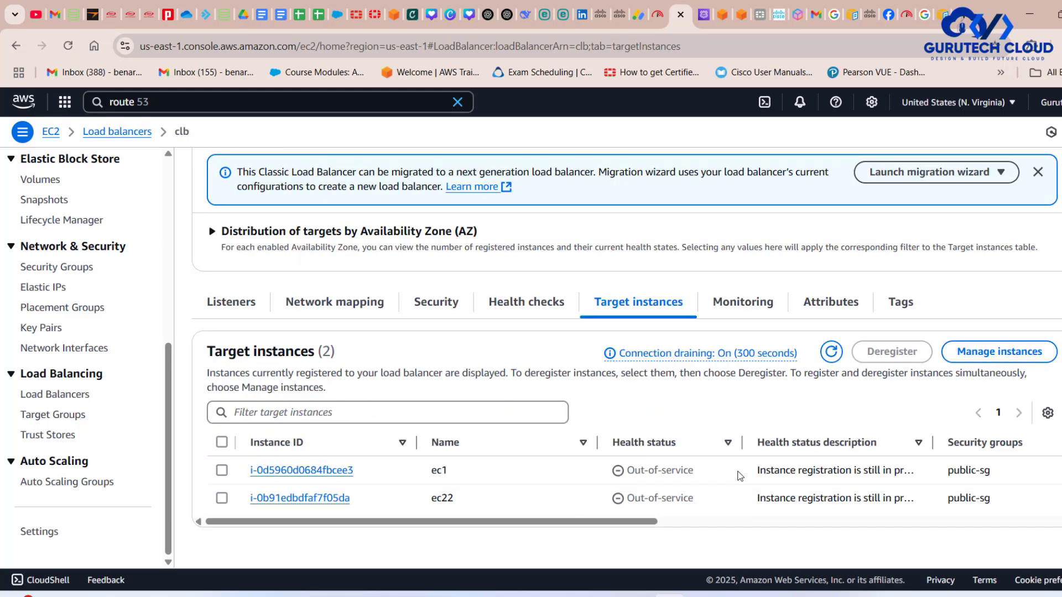
{"action": "left_click_drag", "start_coordinate": [701, 473], "coordinate": [626, 474]}
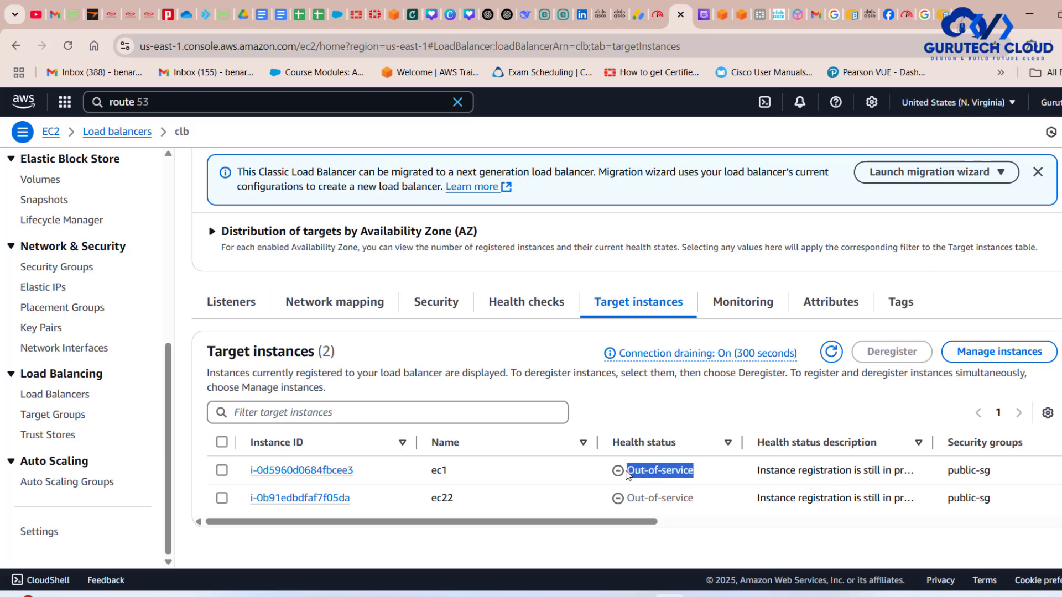
{"action": "left_click_drag", "start_coordinate": [711, 508], "coordinate": [615, 499]}
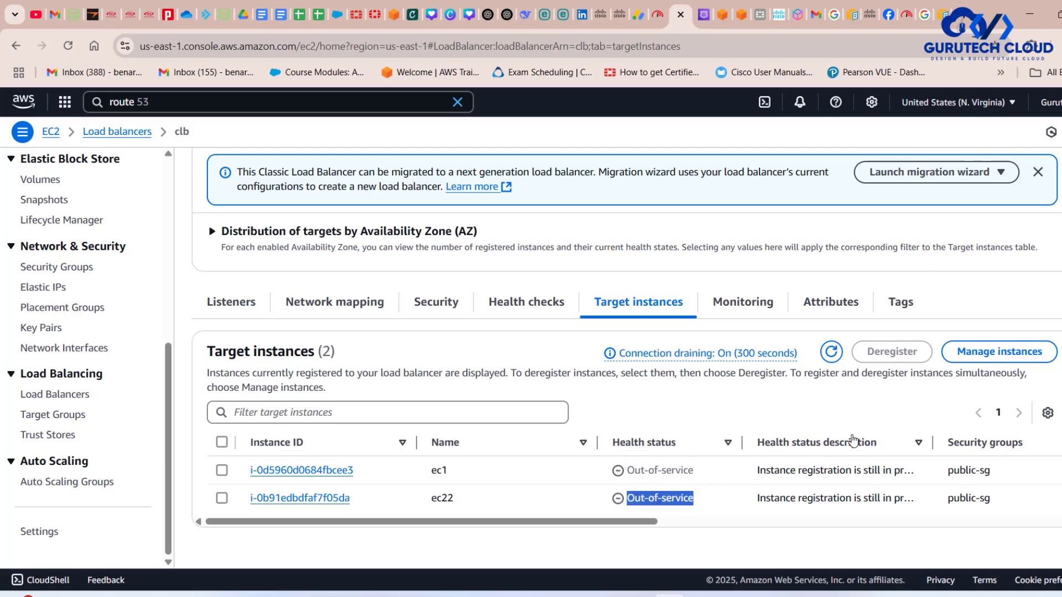
{"action": "left_click", "coordinate": [932, 433]}
{"action": "left_click_drag", "start_coordinate": [932, 433], "coordinate": [968, 437]}
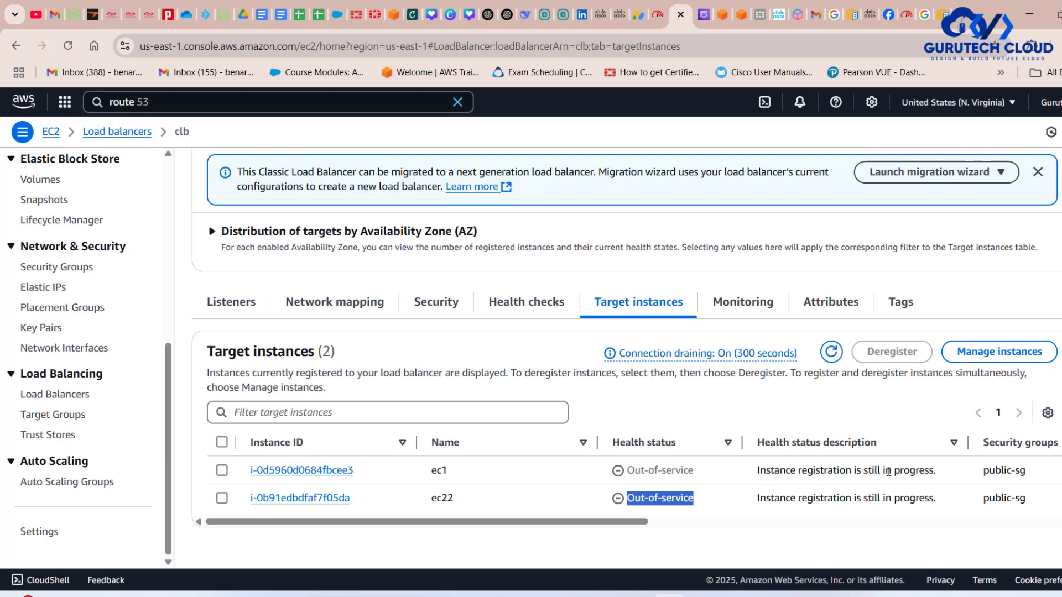
- Examine clb's monitoring graphs for unhealthy hosts, healthy hosts, average latency and requests
{"action": "left_click", "coordinate": [734, 303]}
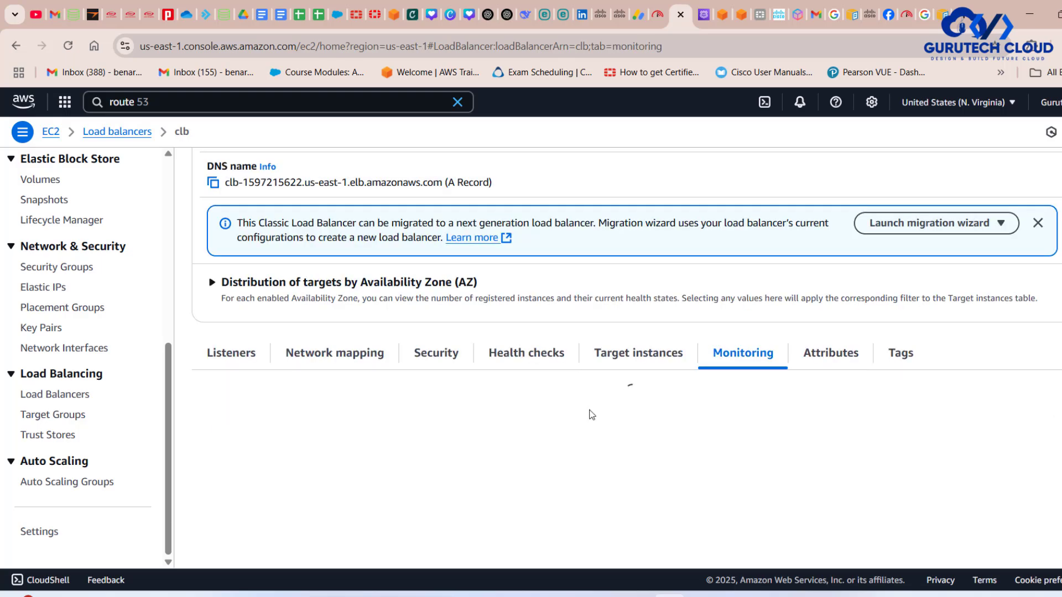
{"action": "scroll", "coordinate": [619, 453], "scroll_direction": "down", "scroll_amount": 1}
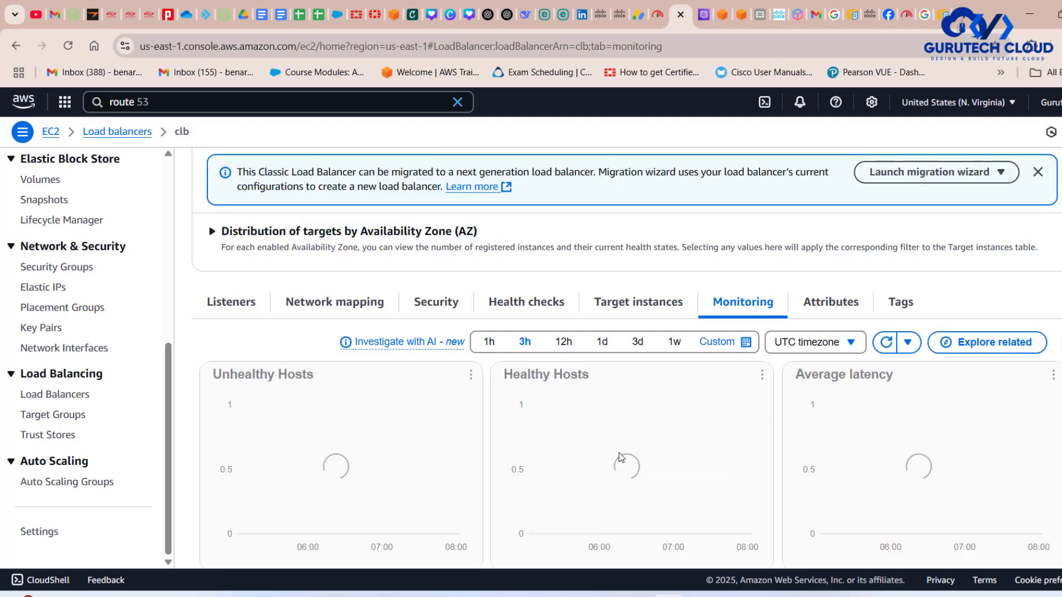
{"action": "scroll", "coordinate": [569, 413], "scroll_direction": "down", "scroll_amount": 2}
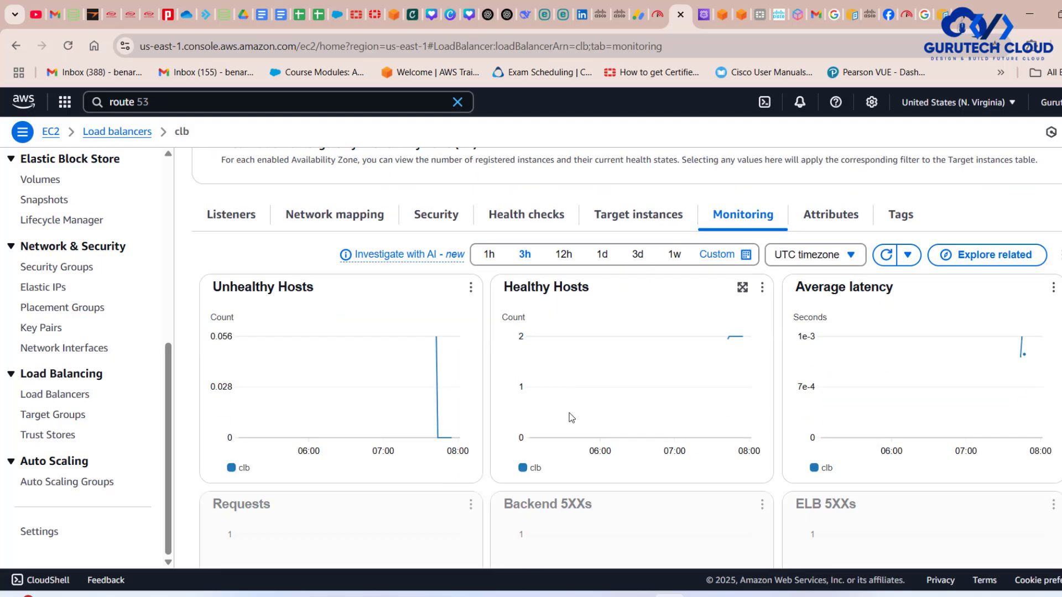
{"action": "scroll", "coordinate": [569, 412], "scroll_direction": "down", "scroll_amount": 1}
{"action": "scroll", "coordinate": [569, 412], "scroll_direction": "up", "scroll_amount": 1}
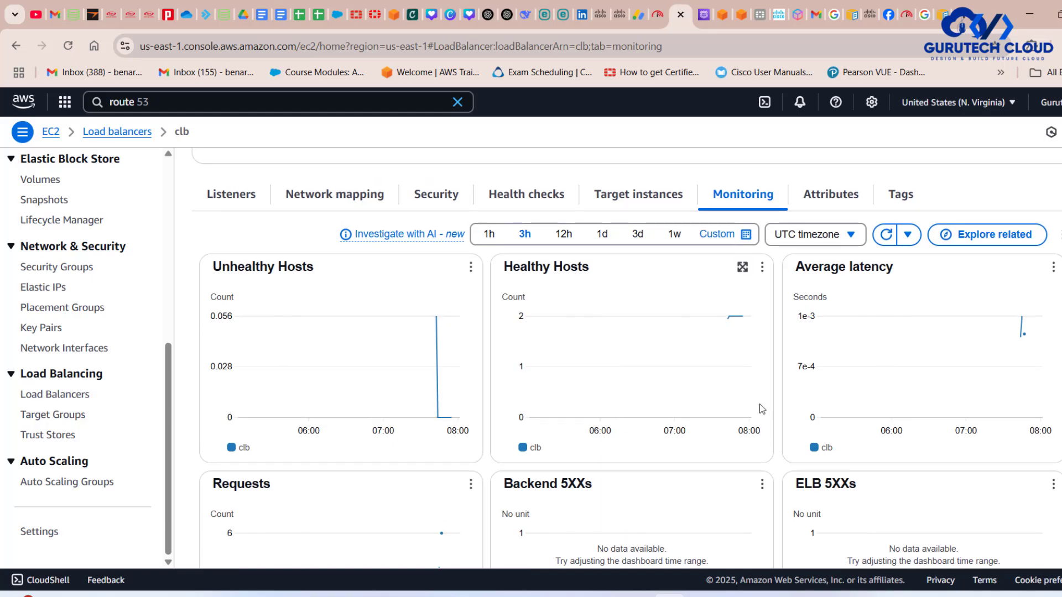
{"action": "mouse_move", "coordinate": [913, 402]}
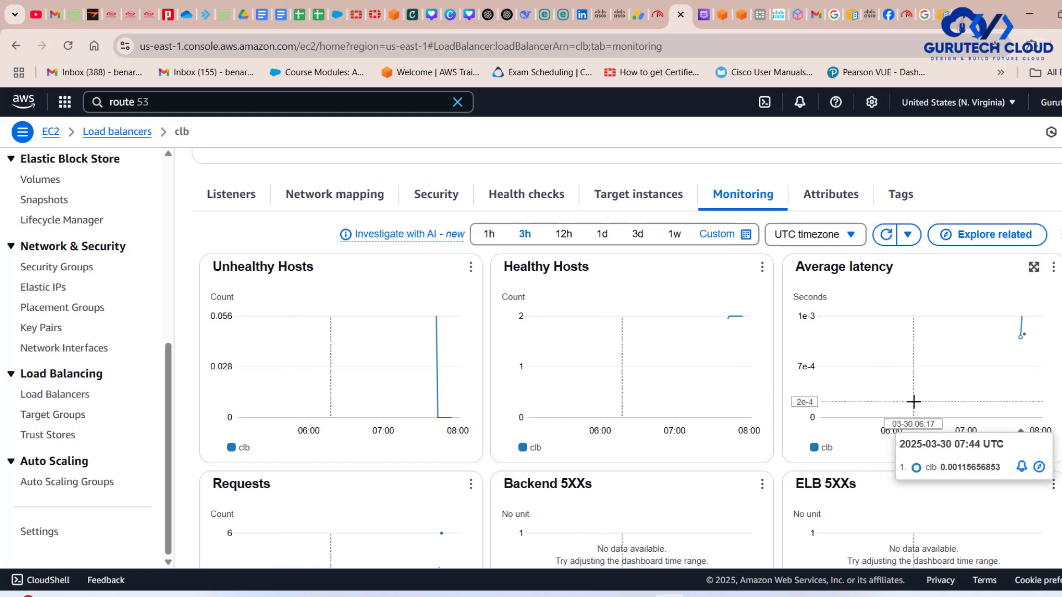
{"action": "scroll", "coordinate": [914, 402], "scroll_direction": "down", "scroll_amount": 3}
{"action": "scroll", "coordinate": [914, 402], "scroll_direction": "up", "scroll_amount": 7}
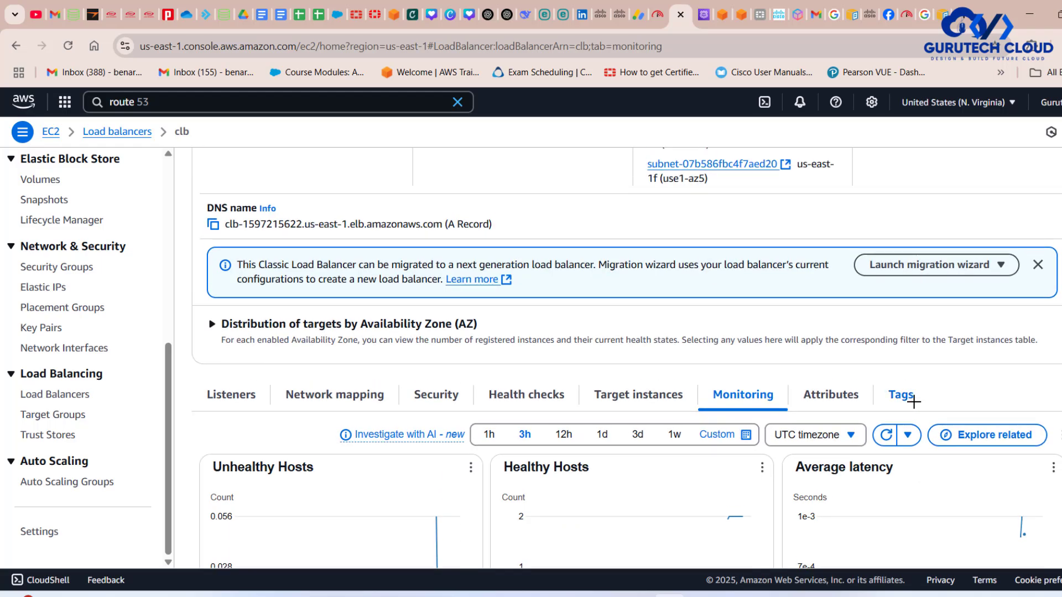
- Review clb's attributes and refresh the load balancer details to check the instance status
{"action": "left_click", "coordinate": [838, 404]}
{"action": "scroll", "coordinate": [857, 431], "scroll_direction": "down", "scroll_amount": 3}
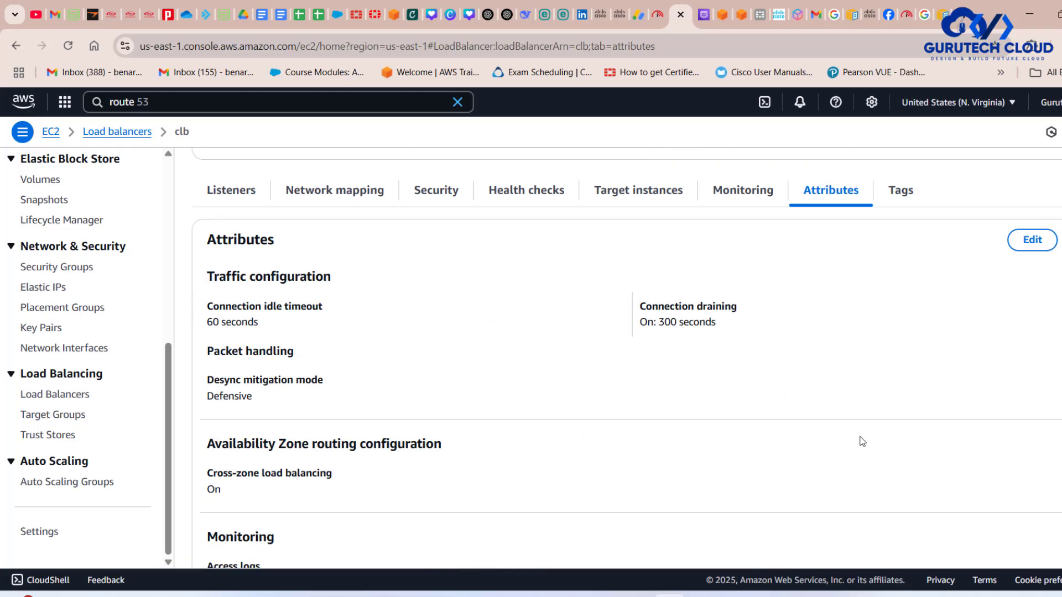
{"action": "scroll", "coordinate": [861, 440], "scroll_direction": "down", "scroll_amount": 1}
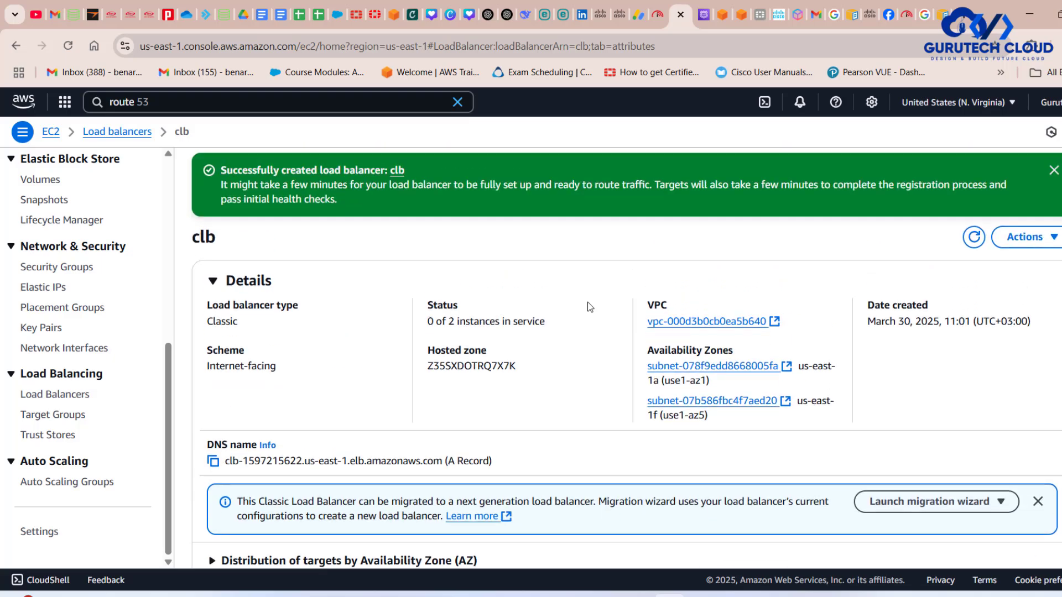
{"action": "left_click", "coordinate": [974, 238]}
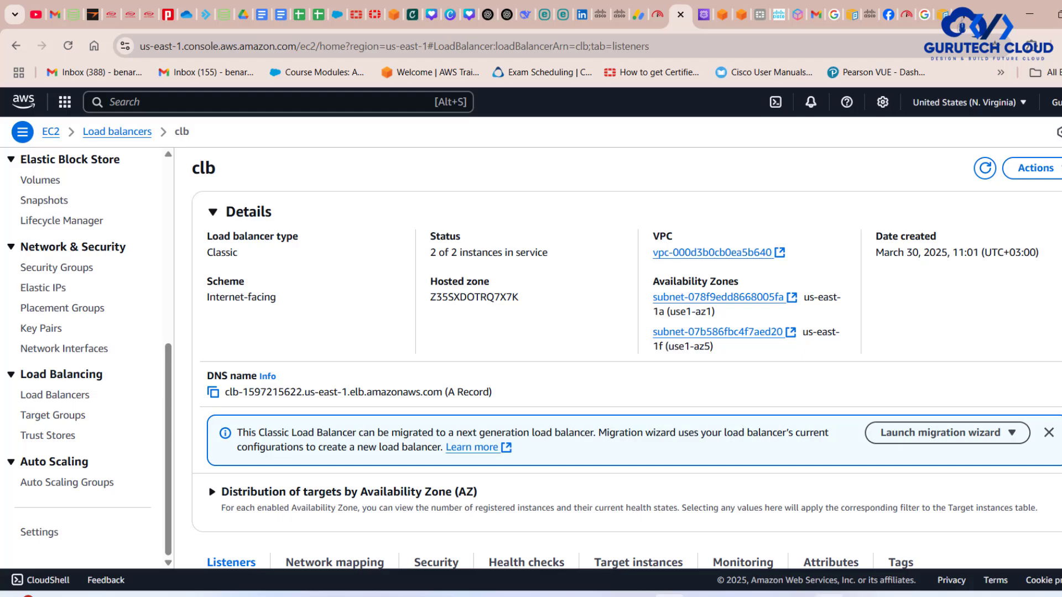
- Check the client URLs in the draw.io diagram and copy clb's DNS name from the AWS console
{"action": "left_click", "coordinate": [733, 596]}
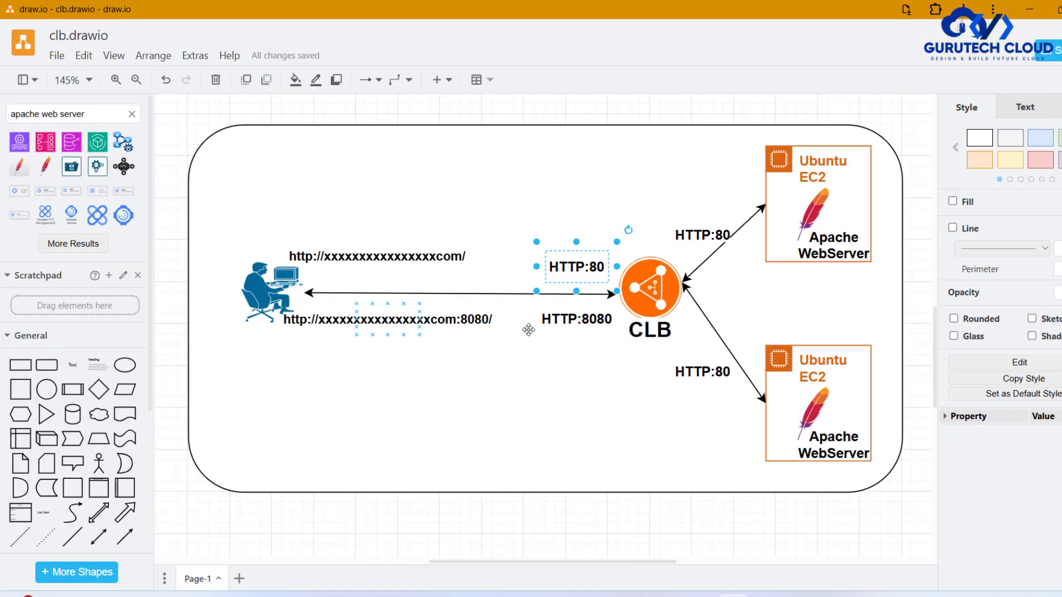
{"action": "left_click", "coordinate": [495, 463]}
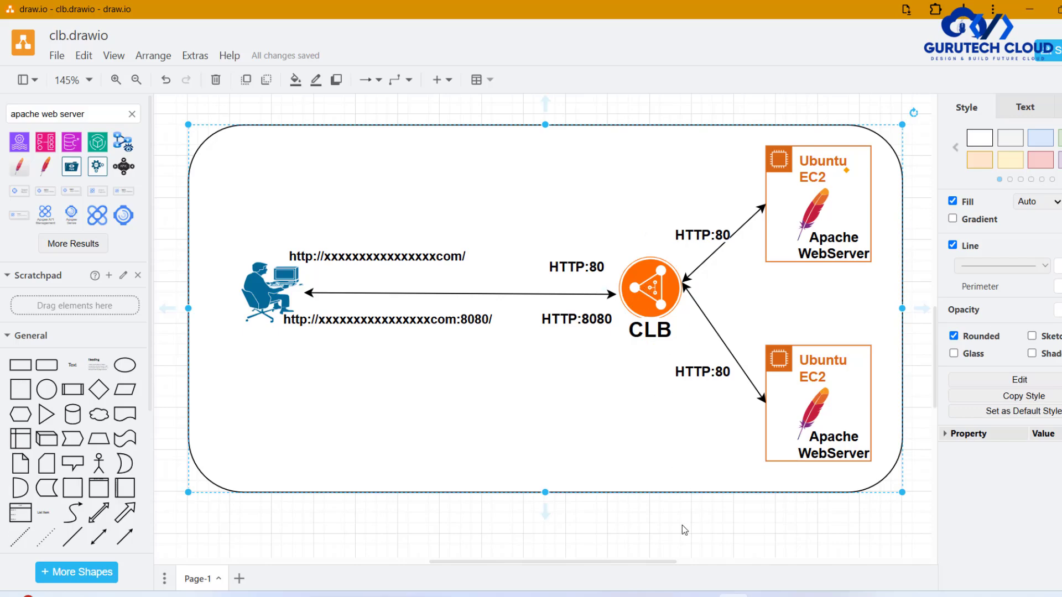
{"action": "left_click", "coordinate": [669, 593]}
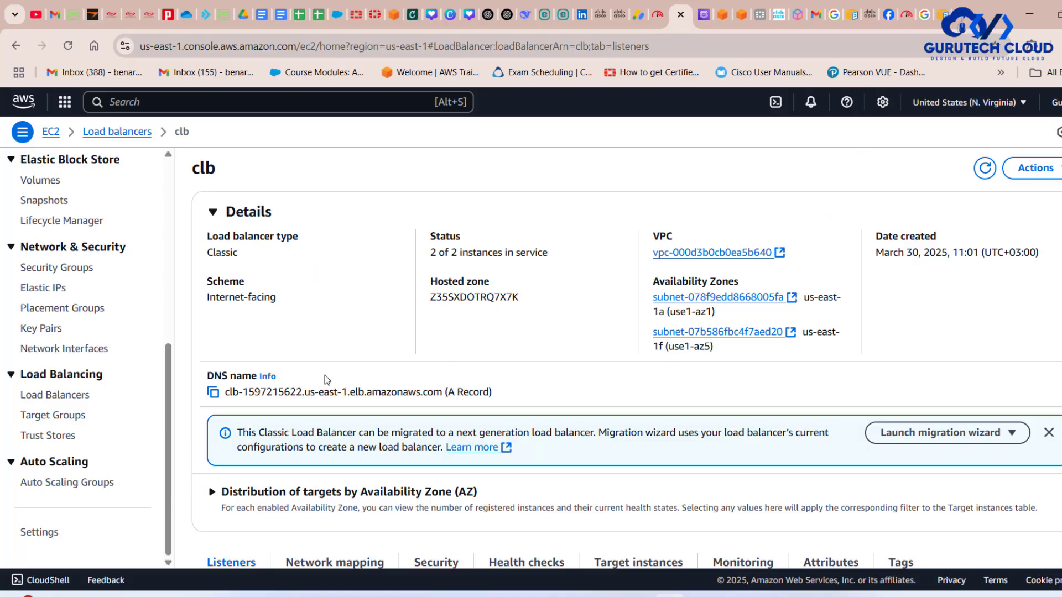
{"action": "left_click", "coordinate": [214, 393]}
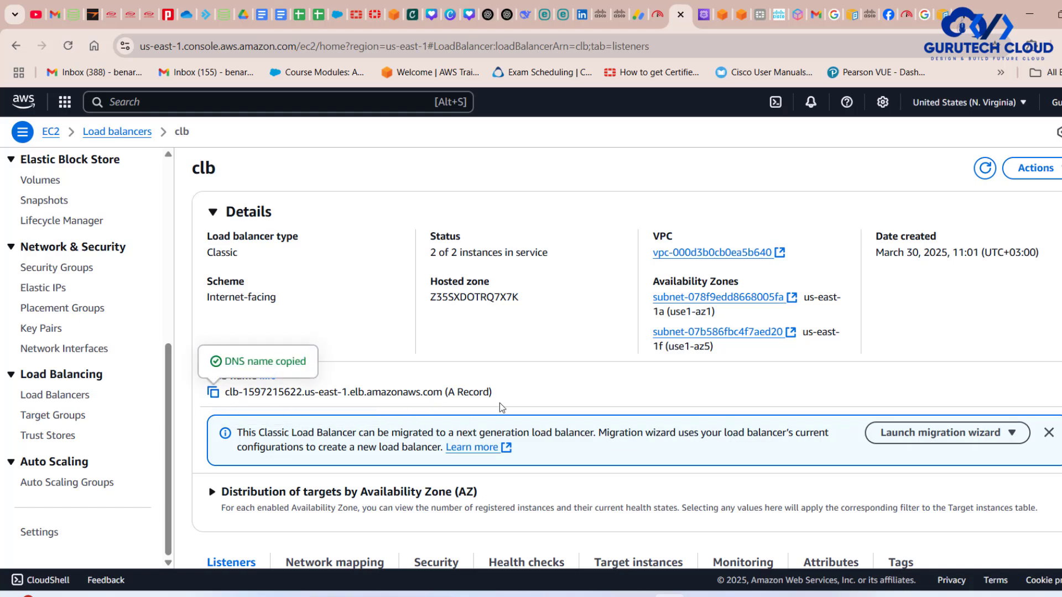
{"action": "left_click_drag", "start_coordinate": [442, 392], "coordinate": [226, 392]}
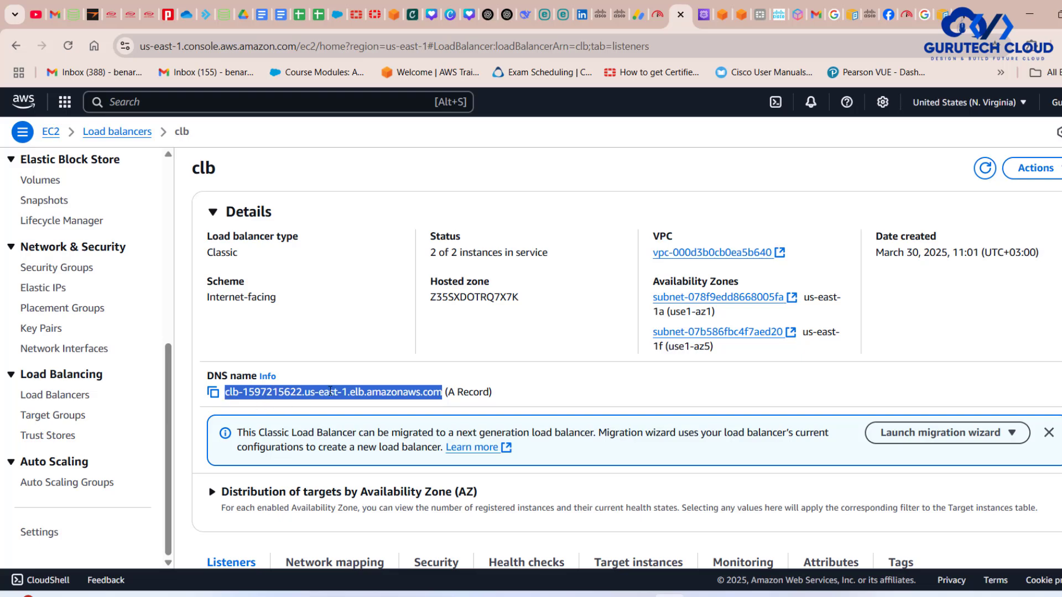
{"action": "left_click", "coordinate": [962, 17]}
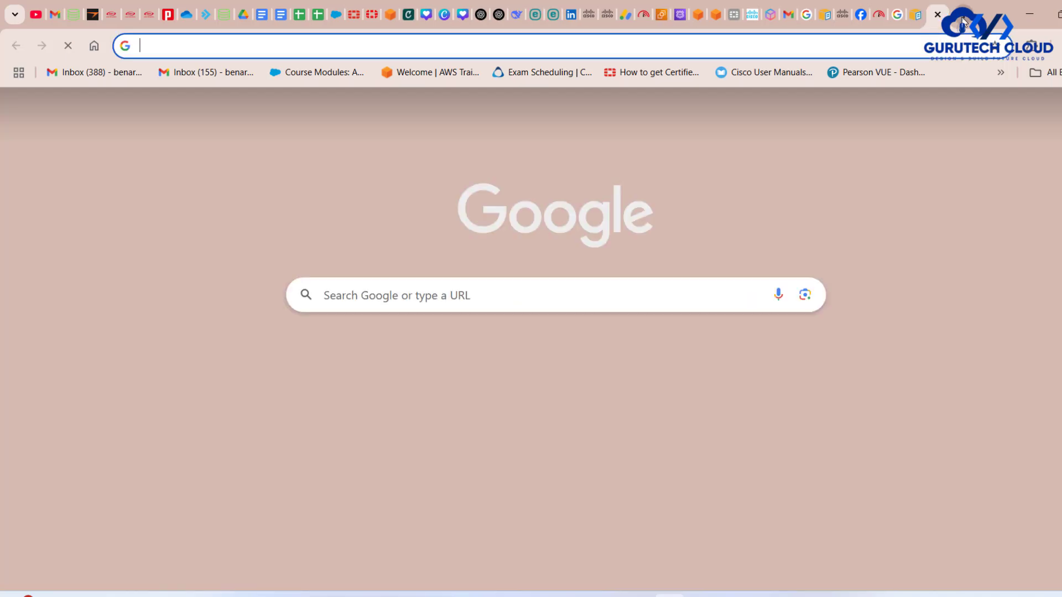
{"action": "type", "text": "https"}
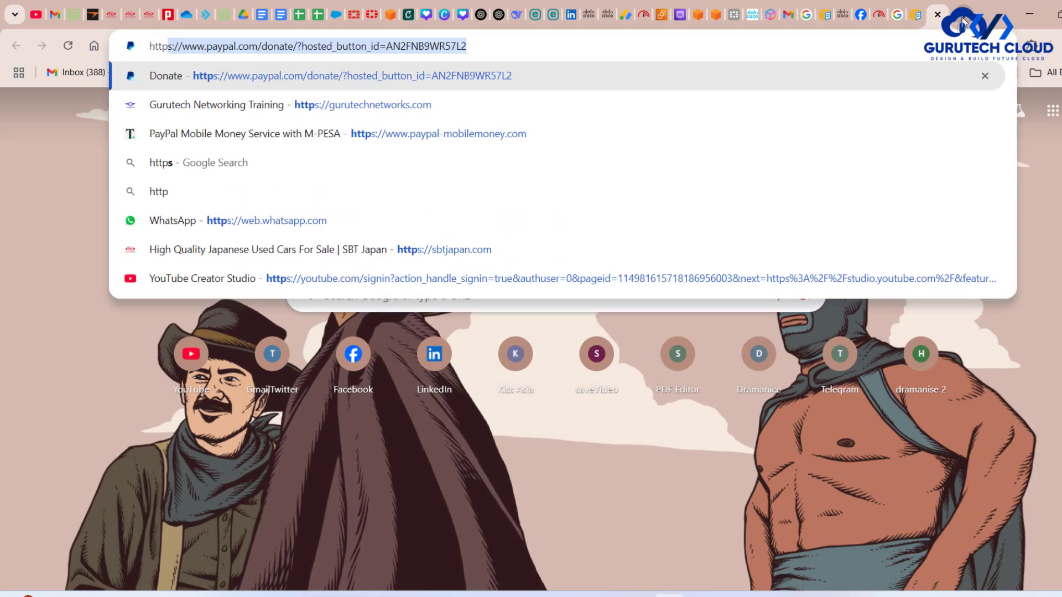
{"action": "key", "text": "BackSpace"}
{"action": "key", "text": "BackSpace"}
{"action": "type", "text": "://"}
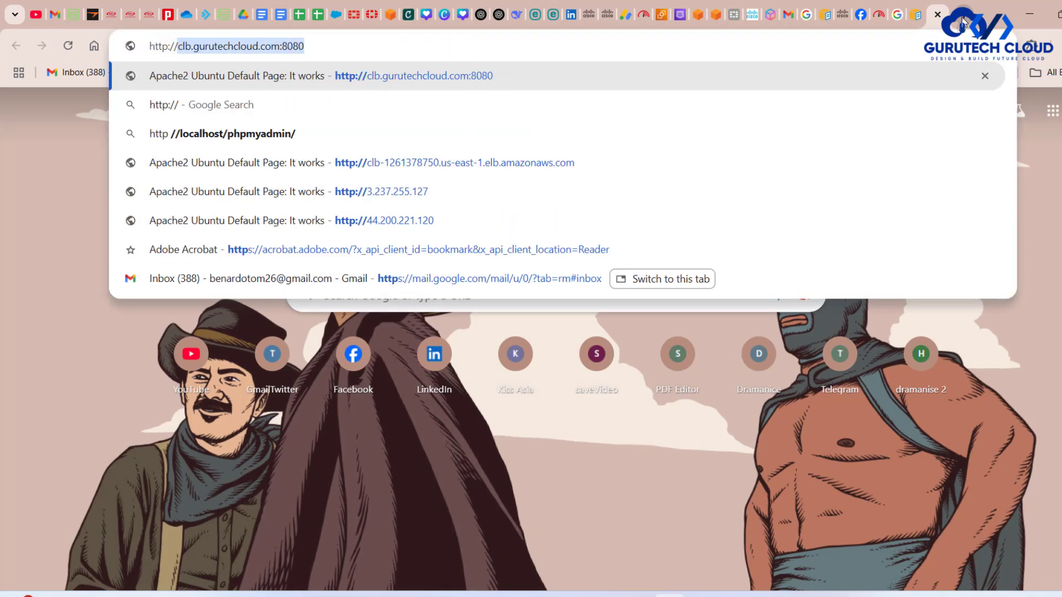
{"action": "key", "text": "ctrl+v"}
{"action": "type", "text": ":9"}
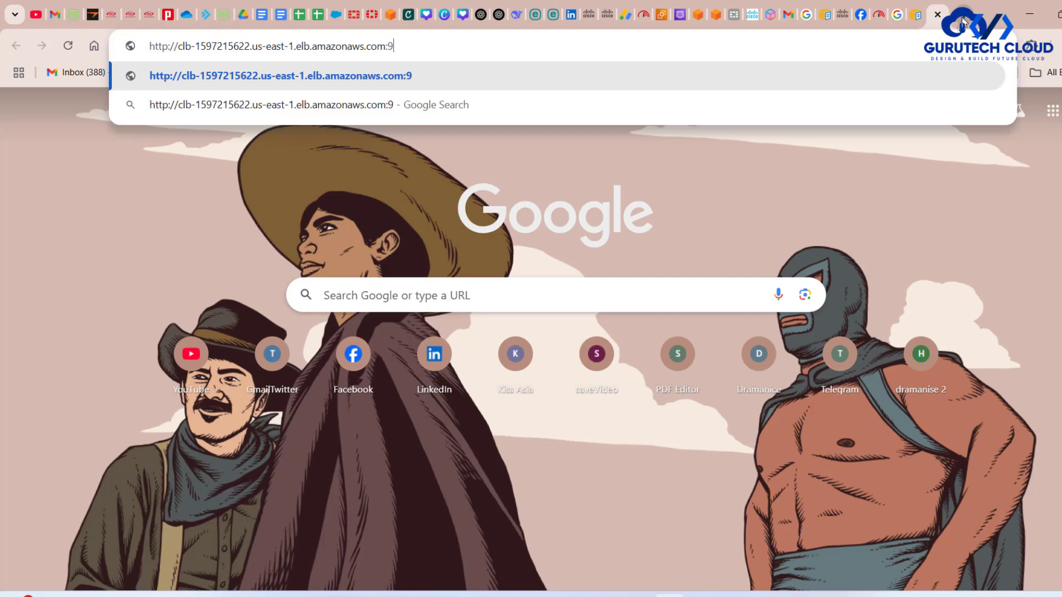
{"action": "key", "text": "BackSpace"}
{"action": "type", "text": "80"}
{"action": "key", "text": "Return"}
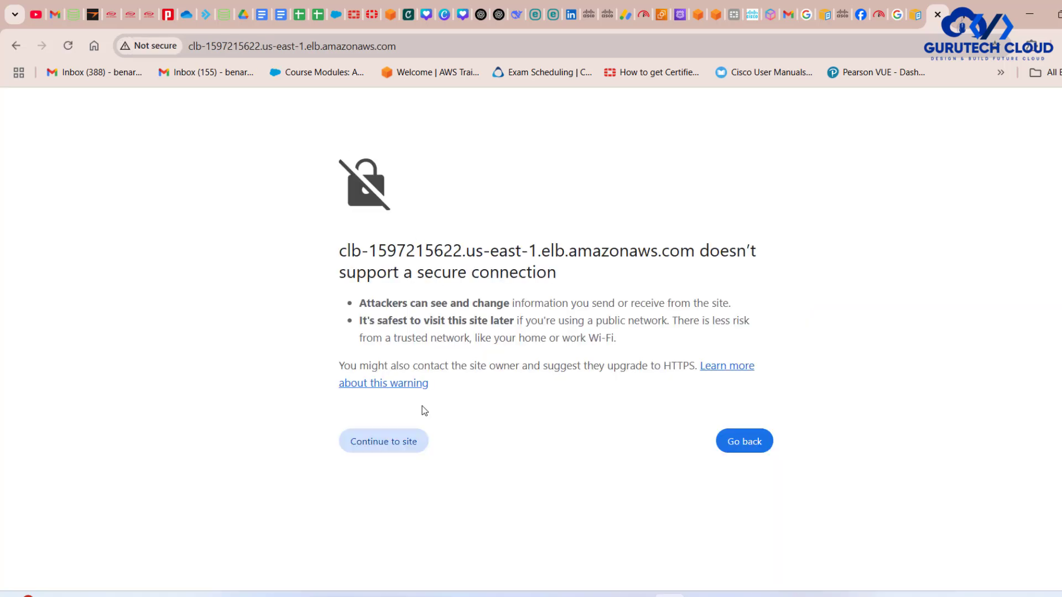
{"action": "left_click", "coordinate": [398, 438]}
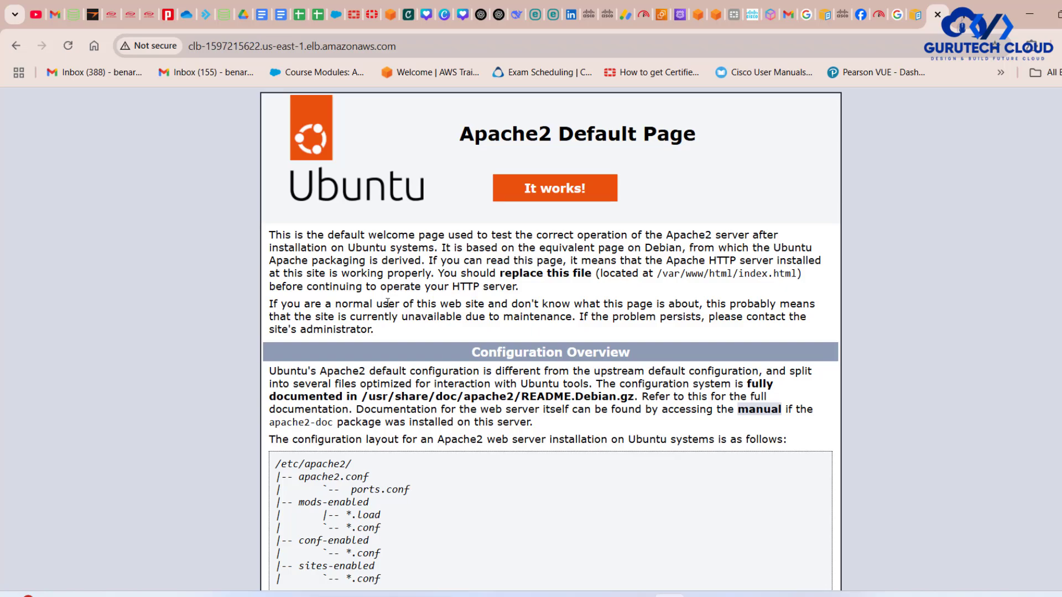
- Reload the Apache page, select its address and check the port 8080 URL in the draw.io diagram
{"action": "left_click", "coordinate": [381, 45]}
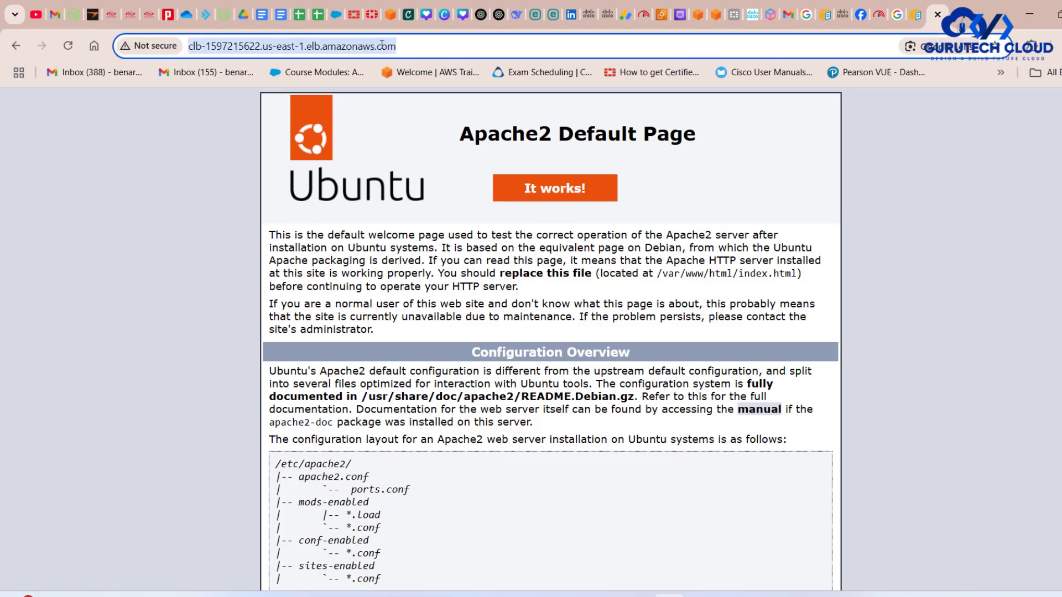
{"action": "key", "text": "Return"}
{"action": "left_click", "coordinate": [417, 45]}
{"action": "key", "text": "alt+Tab"}
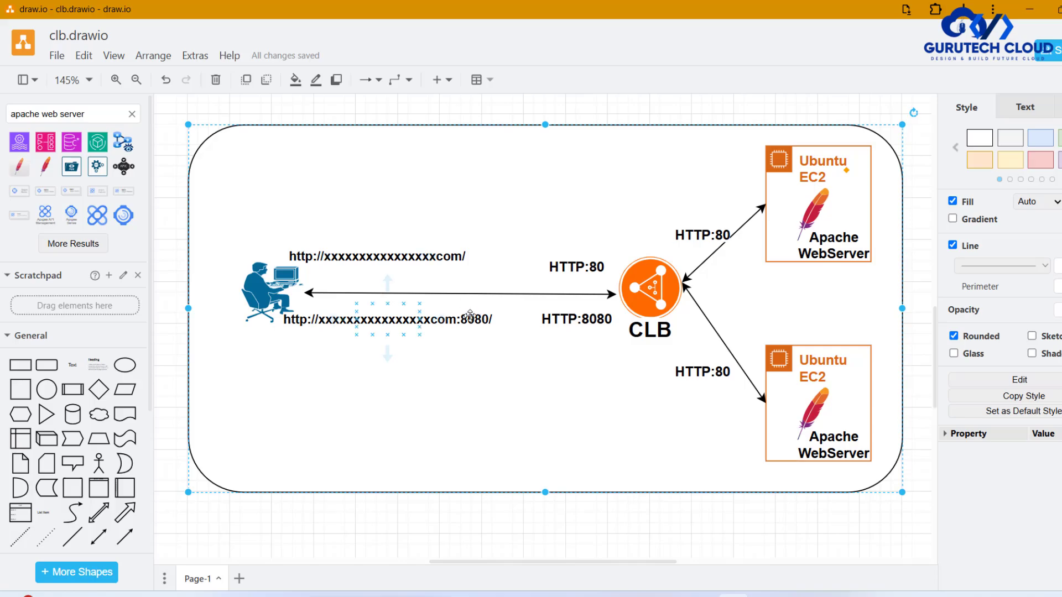
{"action": "key", "text": "alt+Tab"}
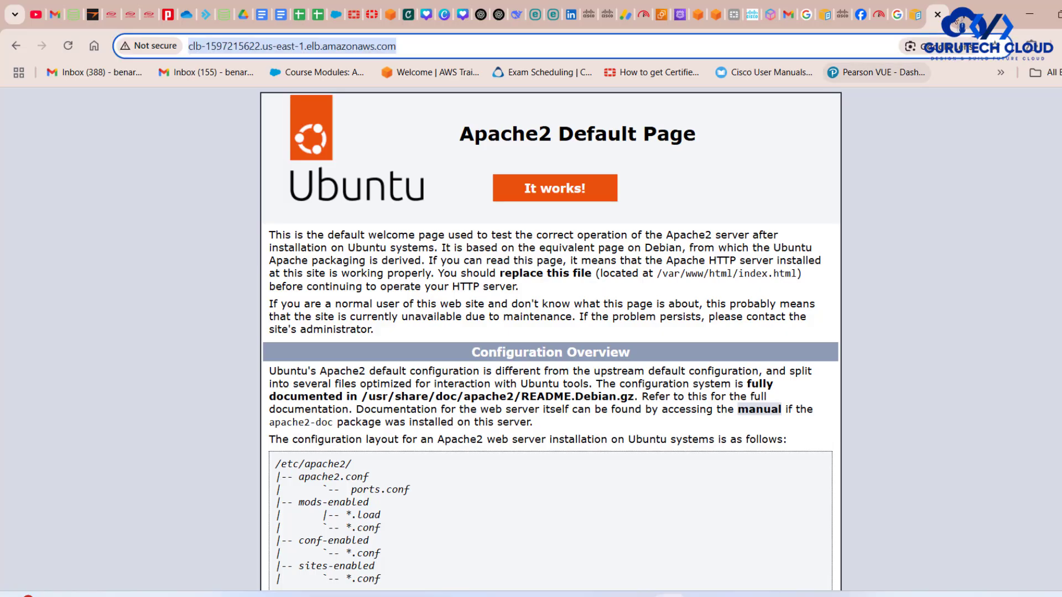
{"action": "left_click", "coordinate": [960, 23]}
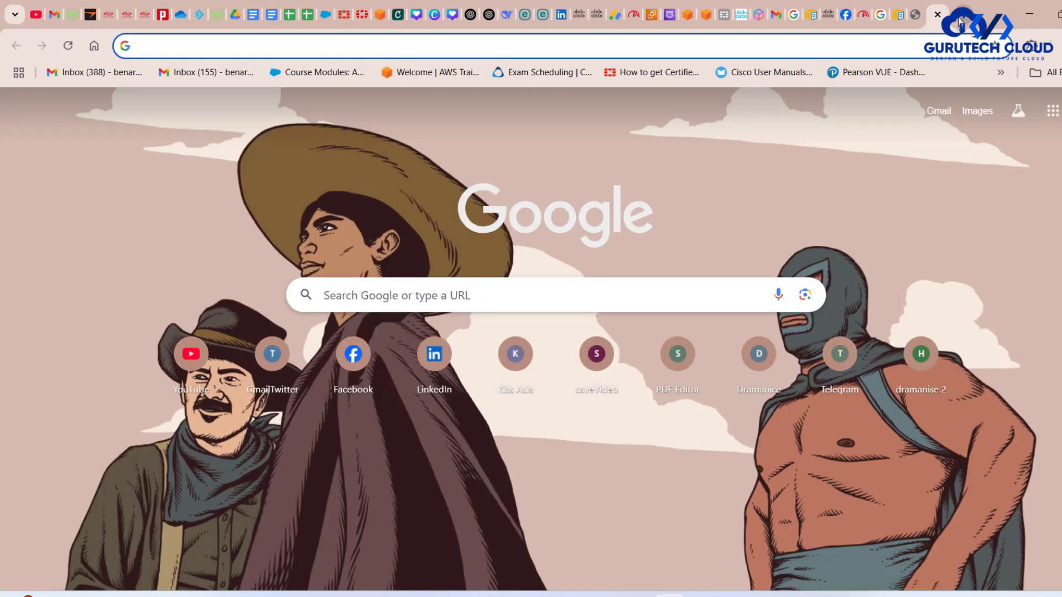
{"action": "key", "text": "ctrl+v"}
{"action": "type", "text": ":8080"}
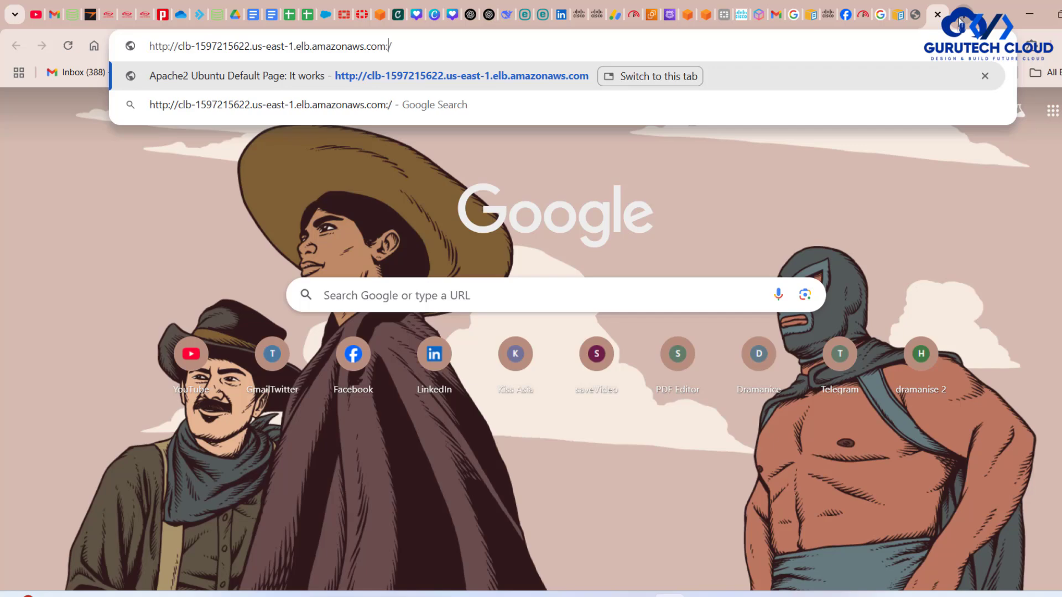
{"action": "key", "text": "Return"}
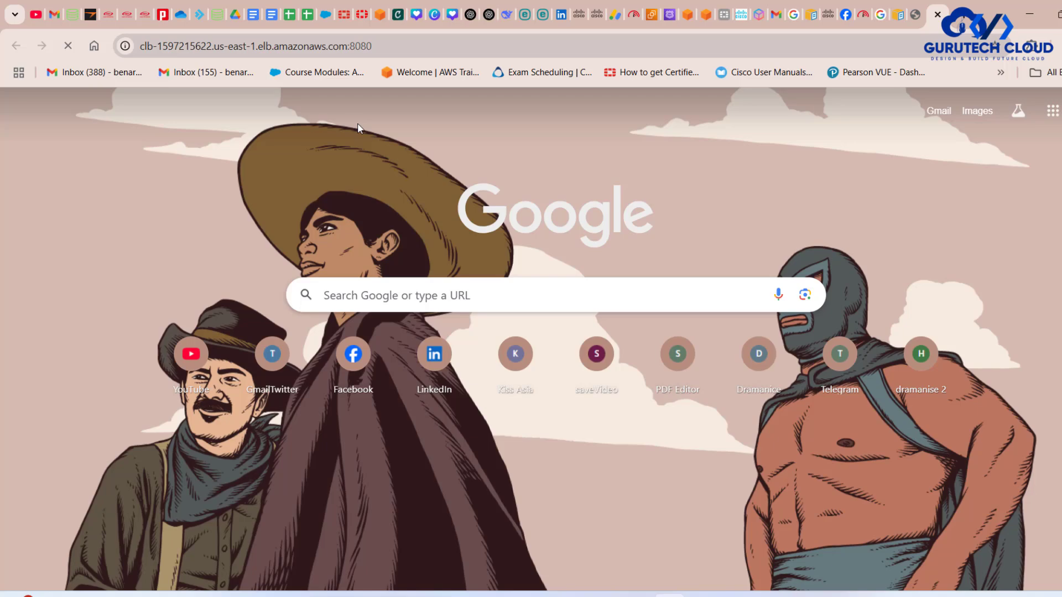
{"action": "left_click", "coordinate": [125, 46]}
{"action": "left_click", "coordinate": [770, 244]}
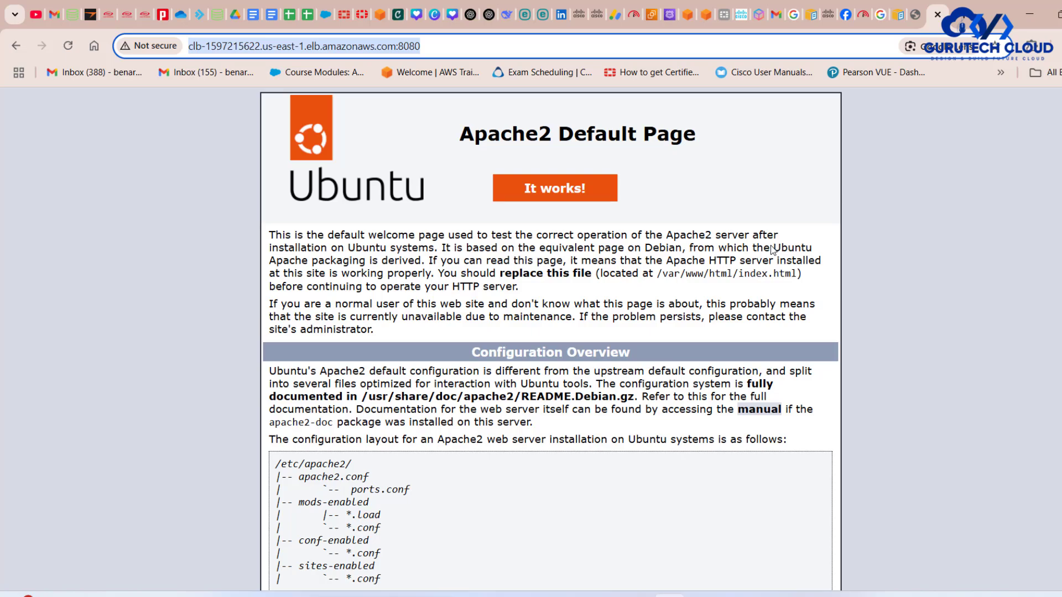
{"action": "left_click", "coordinate": [771, 250]}
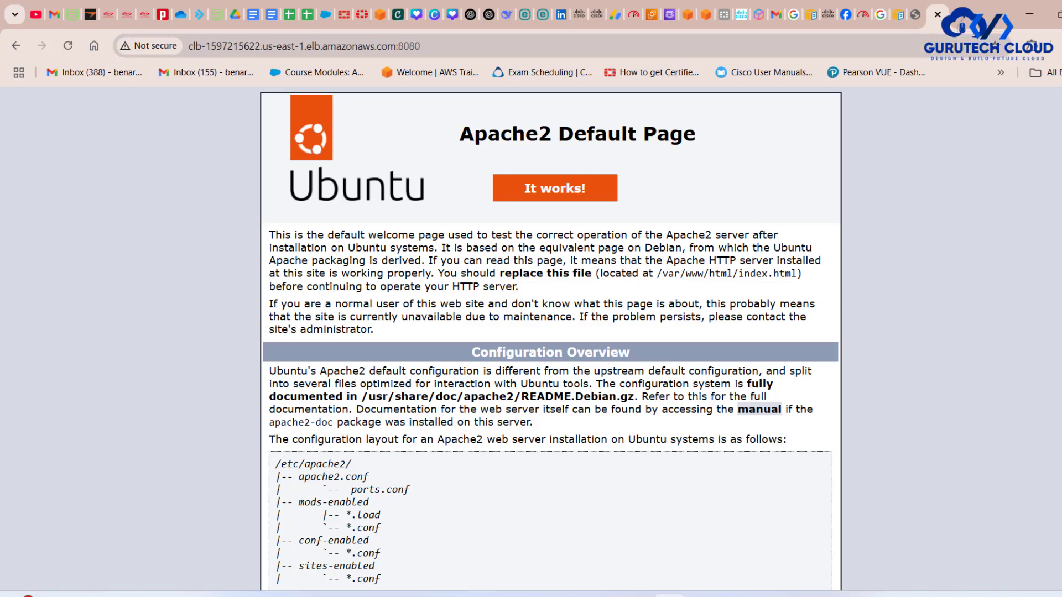
- Check the HTTP ports in the draw.io diagram and try loading clb's DNS name in the browser on port 8090
{"action": "left_click", "coordinate": [733, 595]}
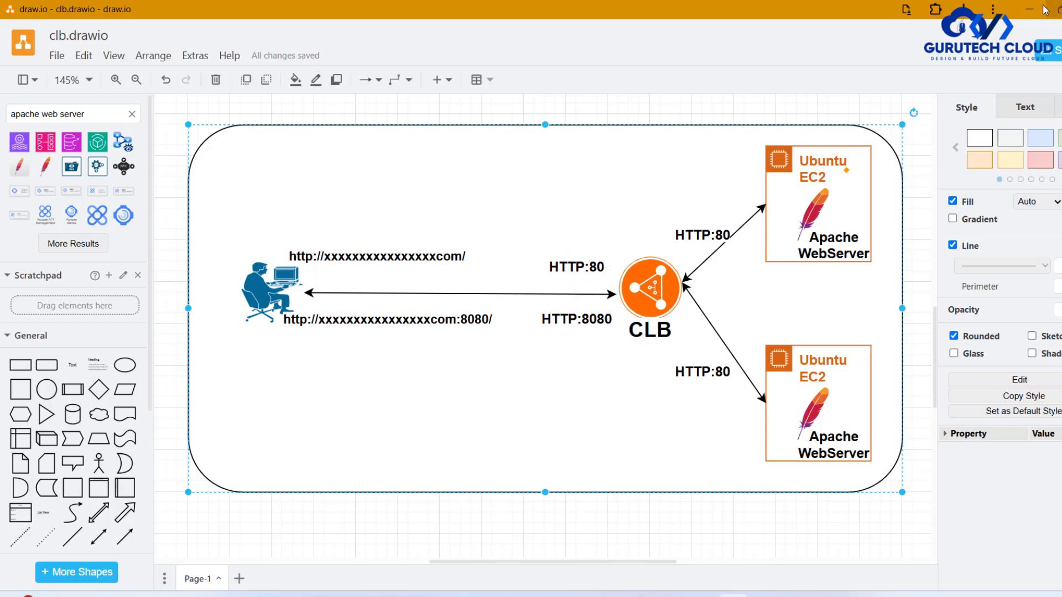
{"action": "left_click", "coordinate": [1026, 9]}
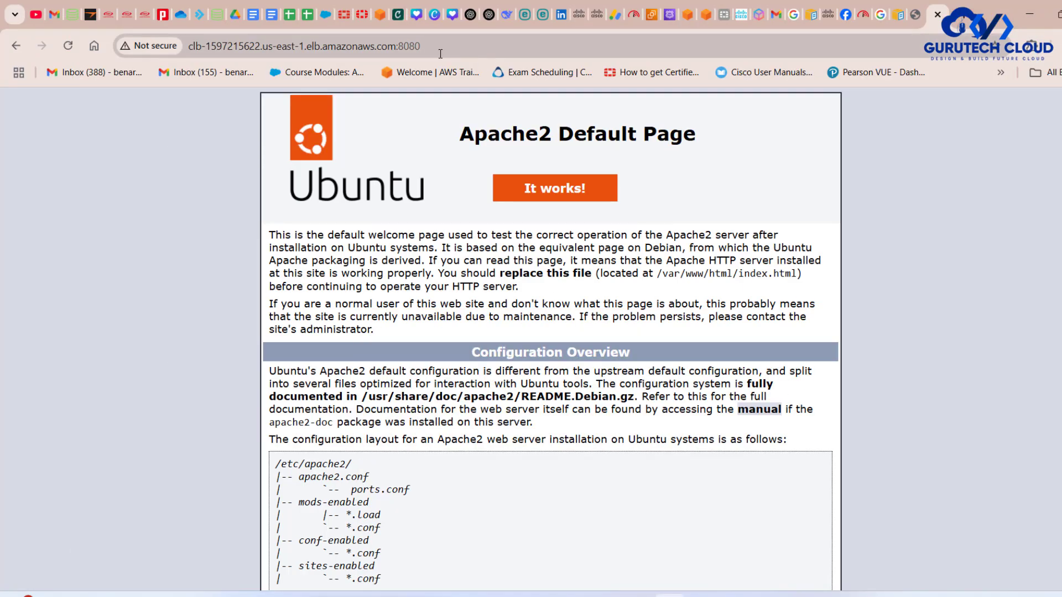
{"action": "left_click", "coordinate": [420, 48]}
{"action": "left_click", "coordinate": [416, 49]}
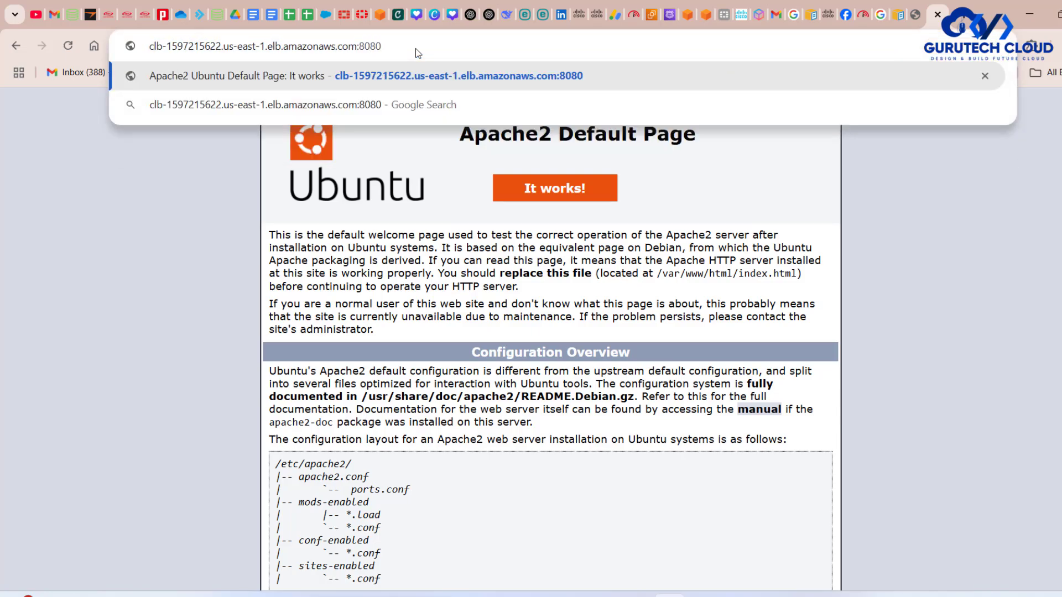
{"action": "key", "text": "BackSpace"}
{"action": "key", "text": "BackSpace"}
{"action": "type", "text": "90"}
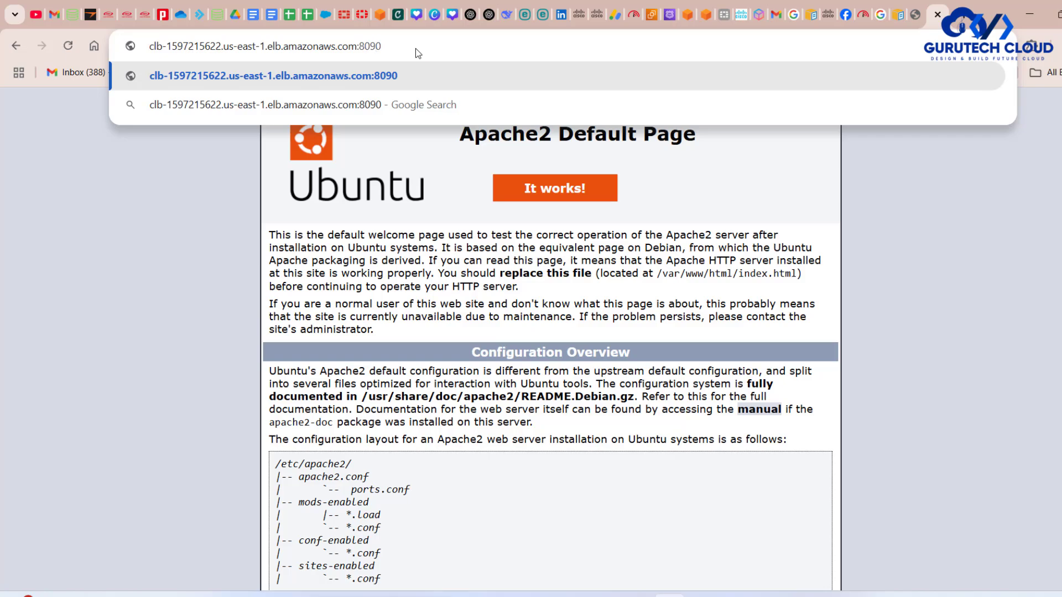
{"action": "key", "text": "Return"}
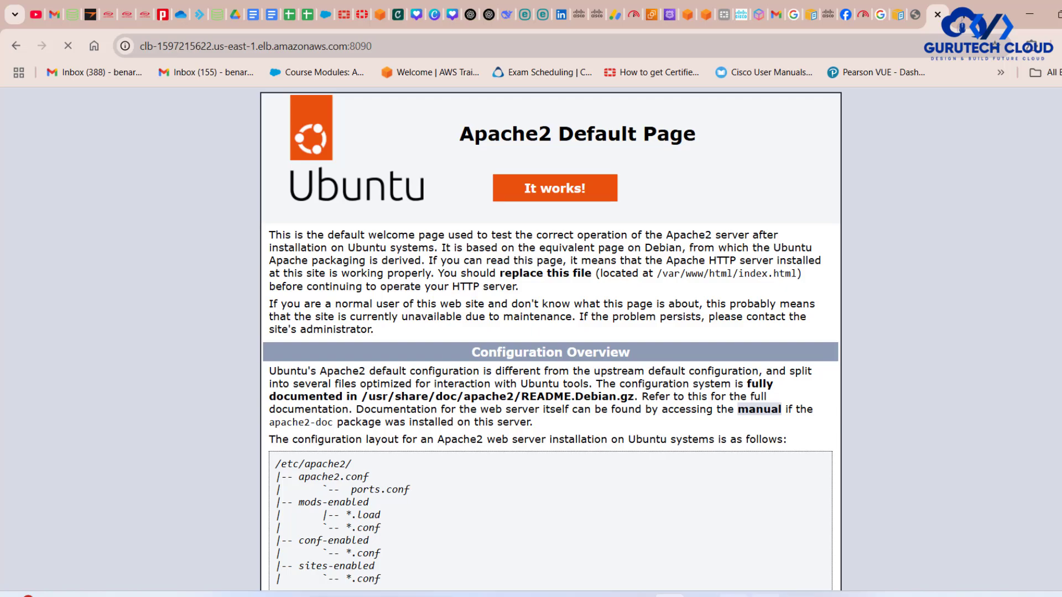
- Compare the port 8090 request in the browser with the listener ports in the draw.io diagram
{"action": "left_click", "coordinate": [733, 595]}
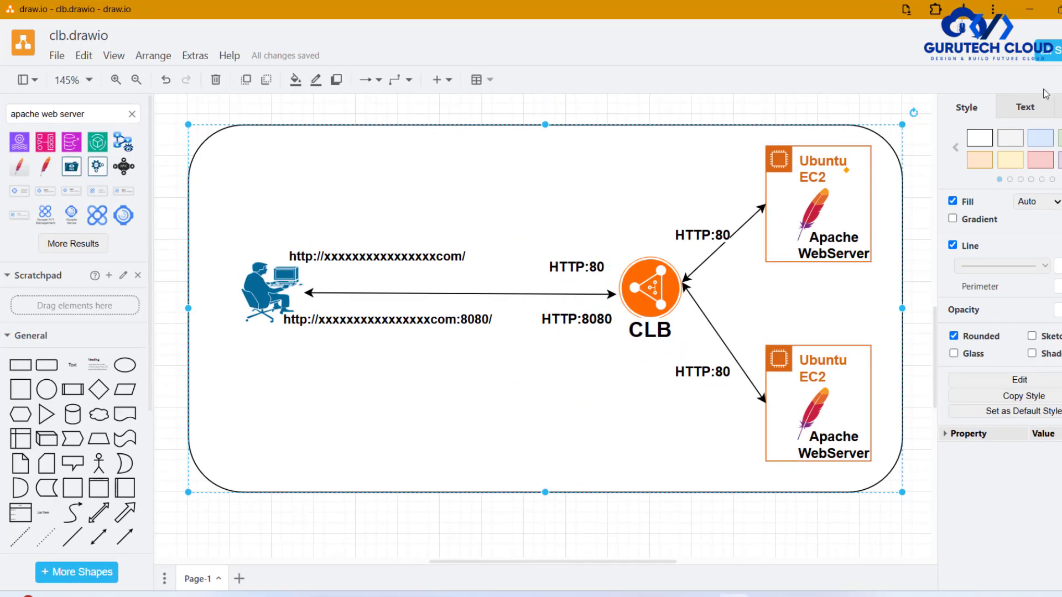
{"action": "left_click", "coordinate": [1029, 10]}
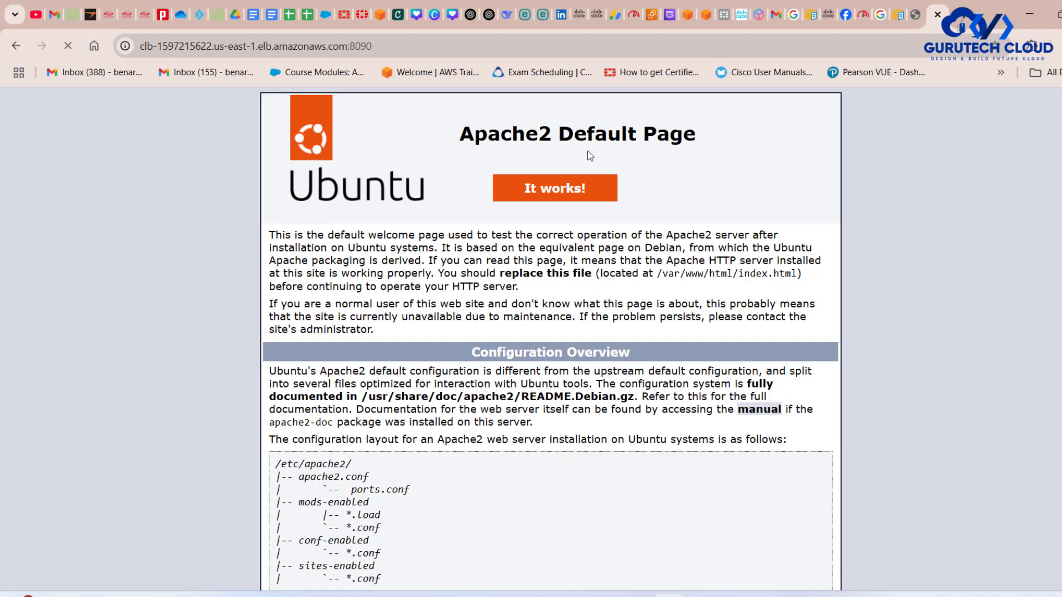
{"action": "left_click", "coordinate": [733, 595]}
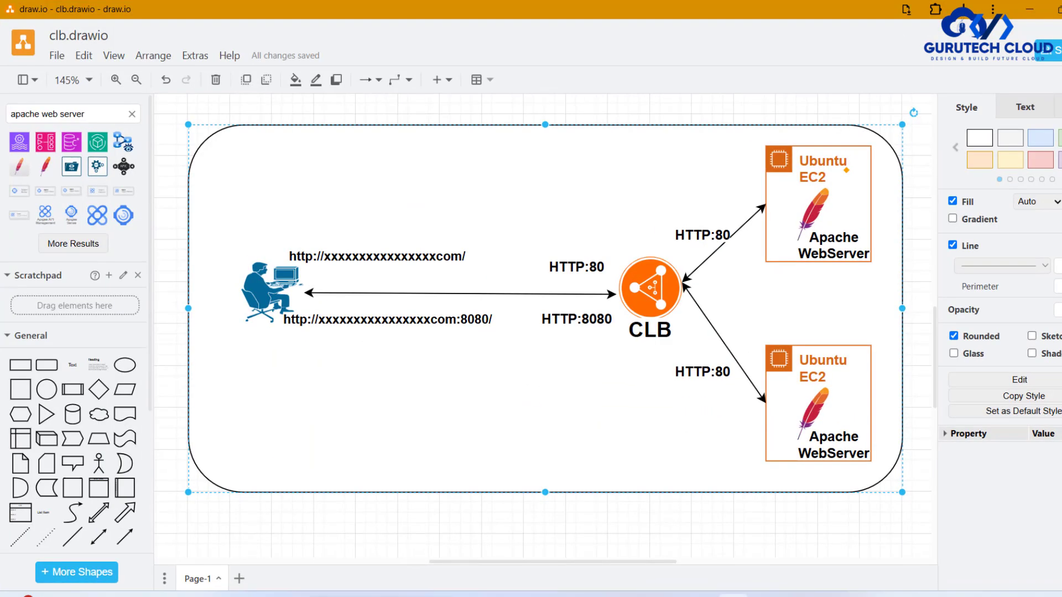